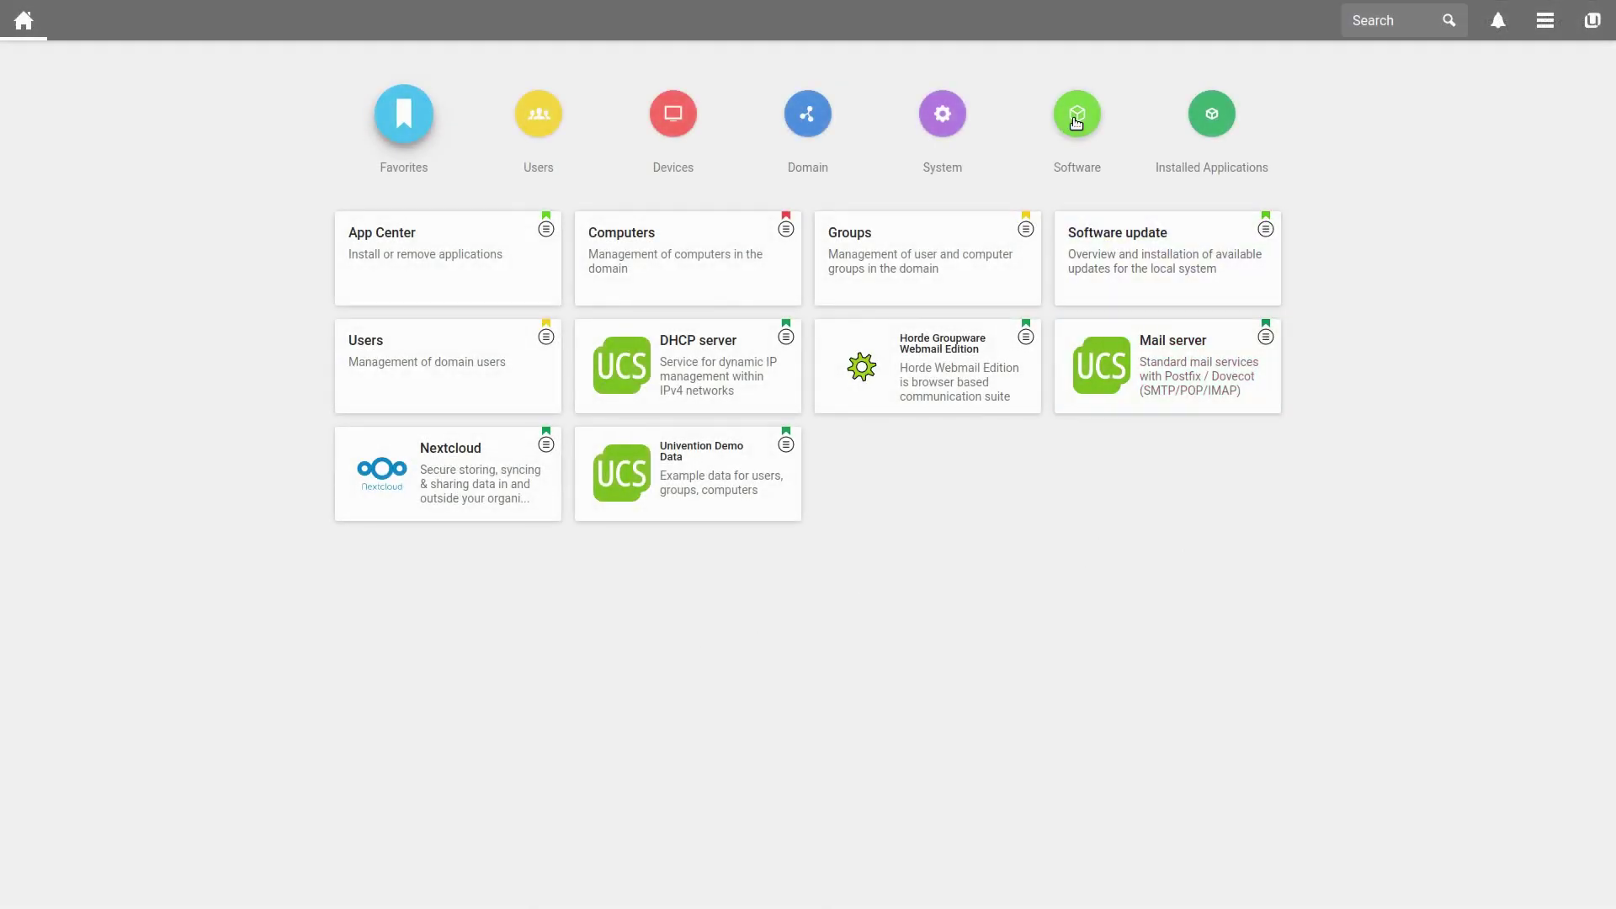
# Search the App Center for 'Print' and install Print server (CUPS) on ucs.home.intranet.
pyautogui.click(1077, 114)
pyautogui.click(430, 249)
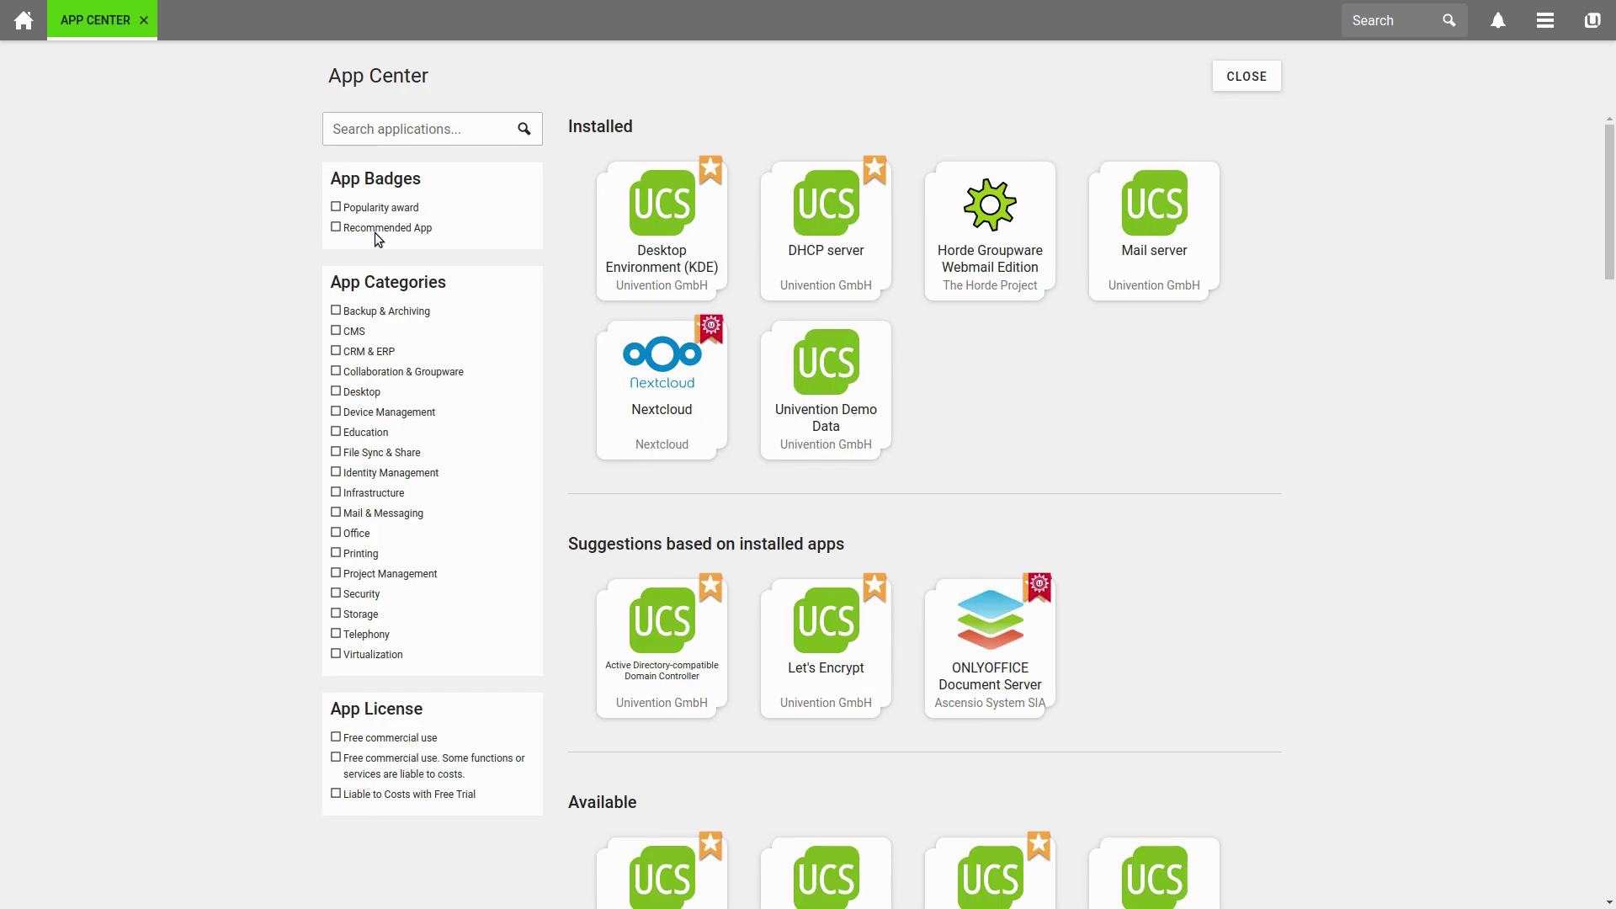
pyautogui.click(376, 126)
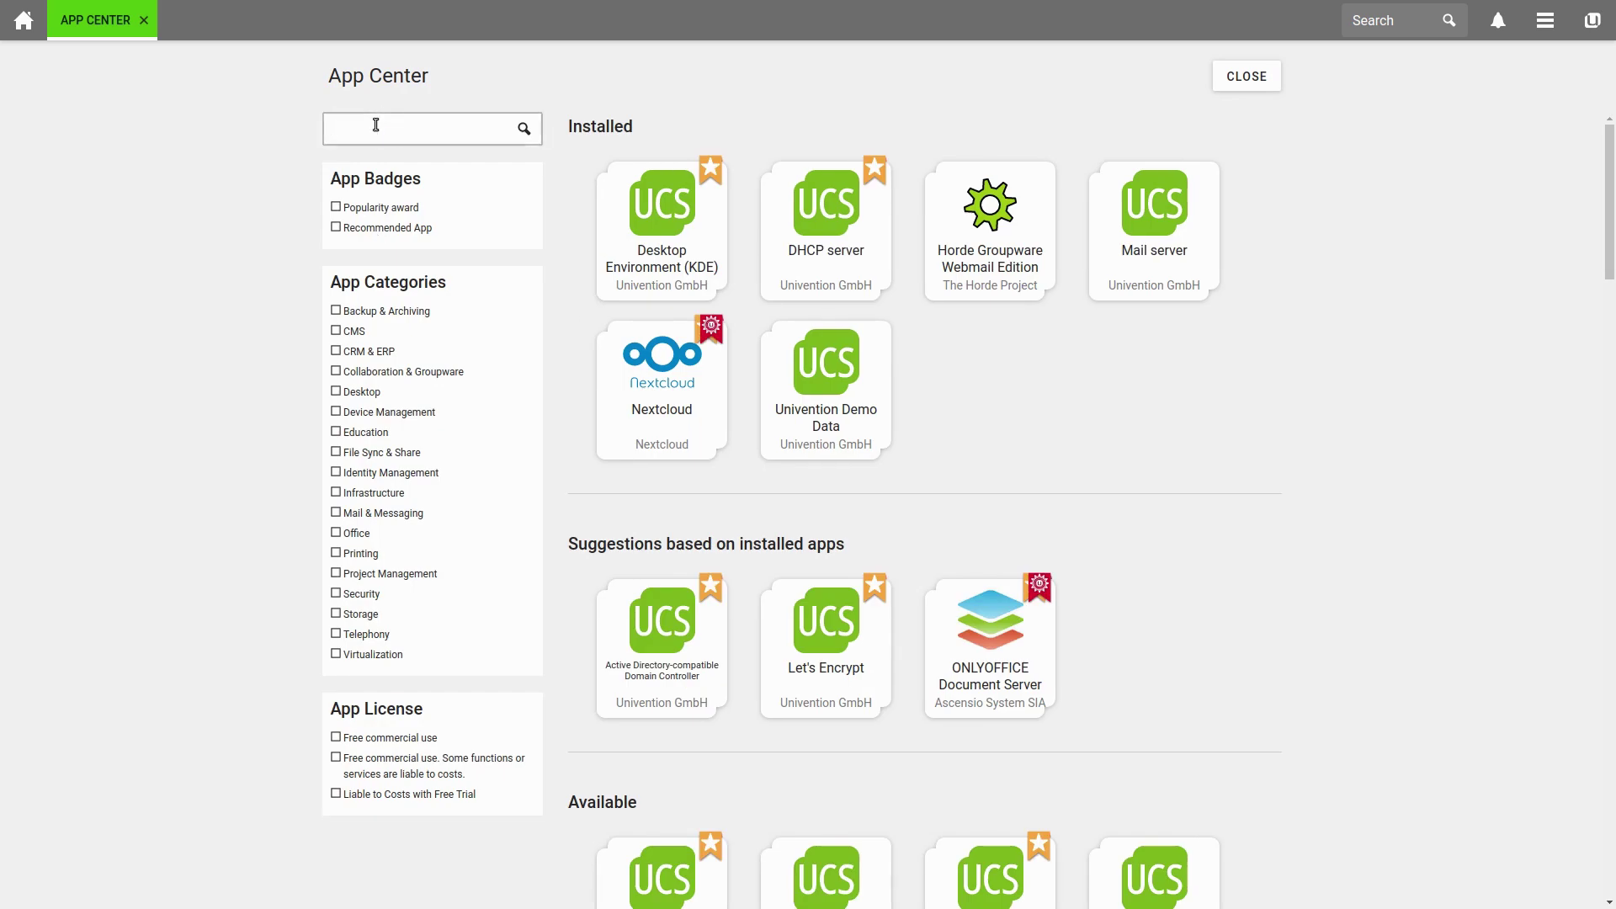
pyautogui.write('Print')
pyautogui.click(662, 218)
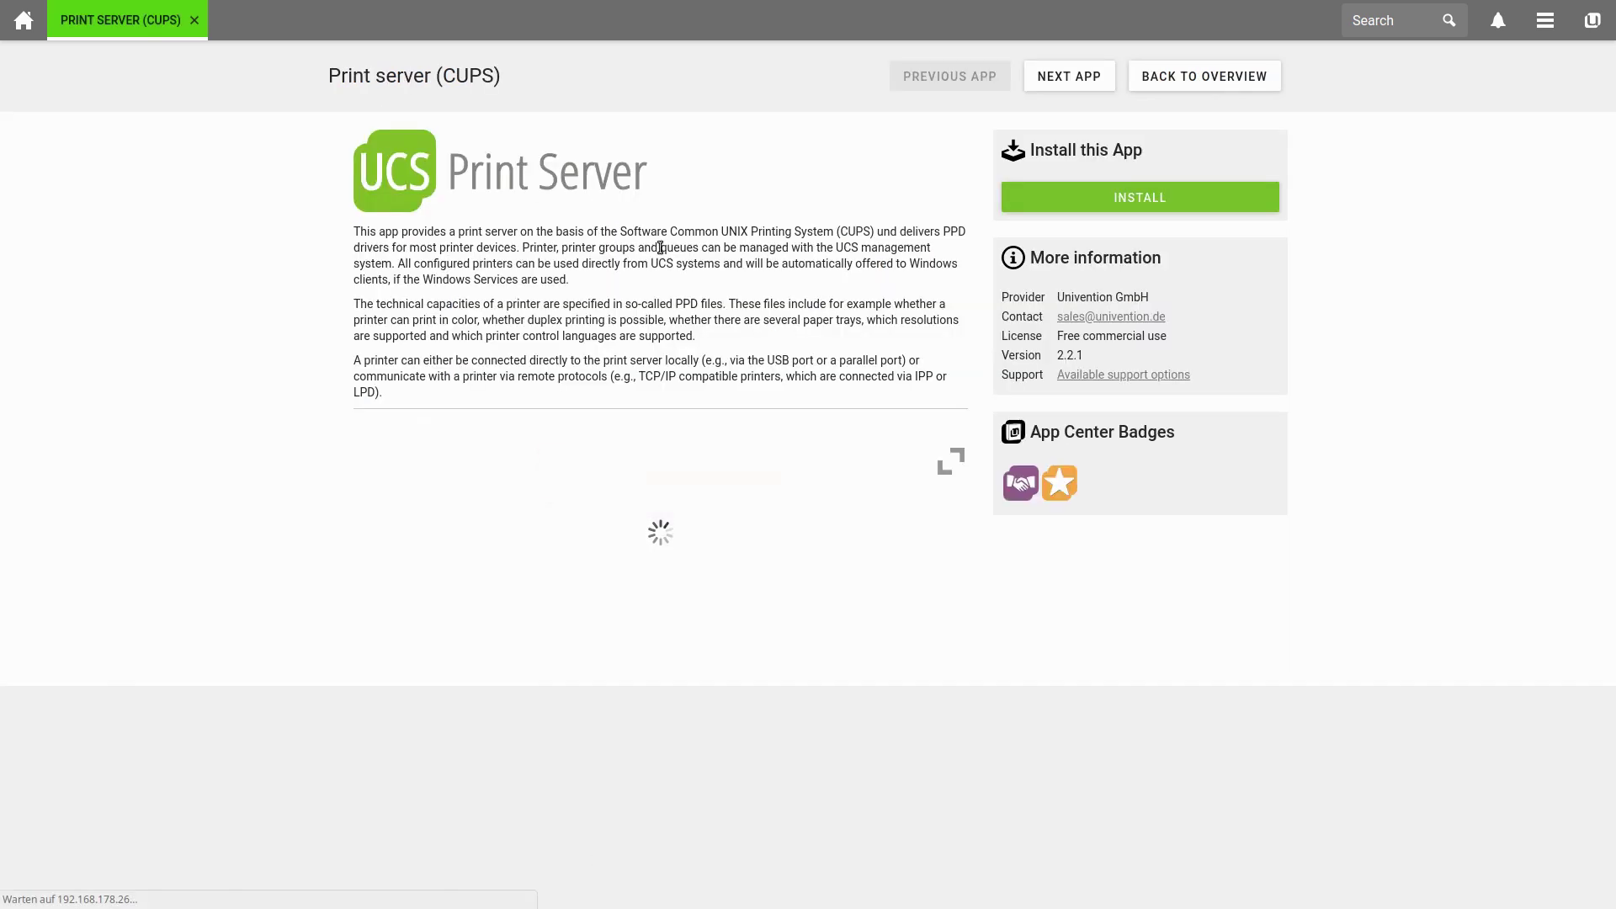
pyautogui.click(1212, 205)
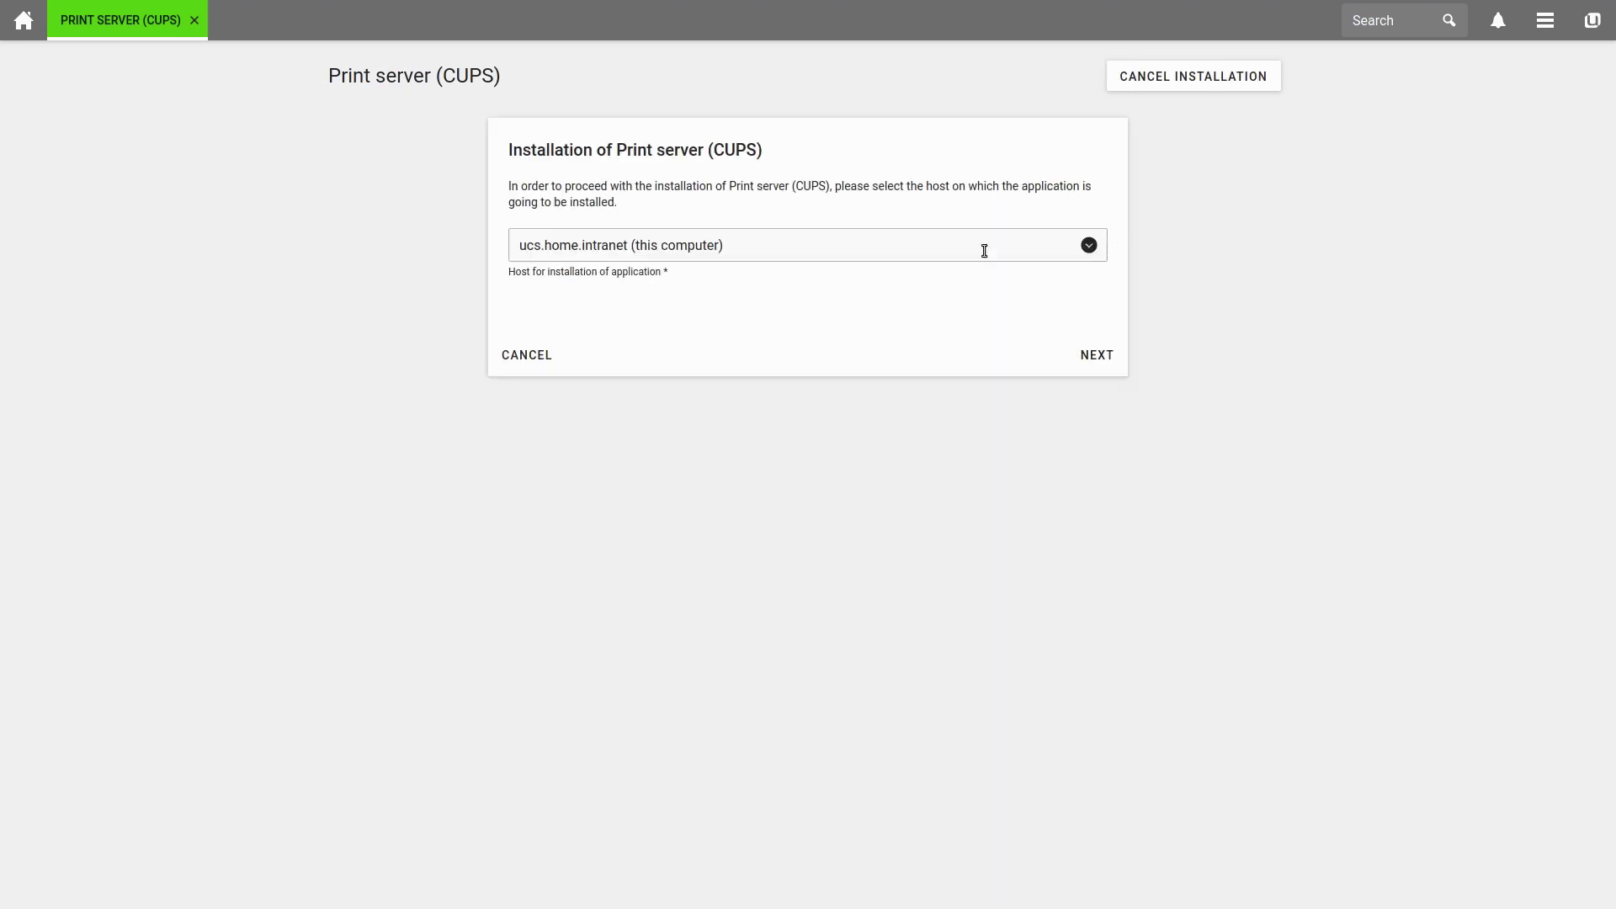
pyautogui.click(1092, 354)
pyautogui.click(1086, 326)
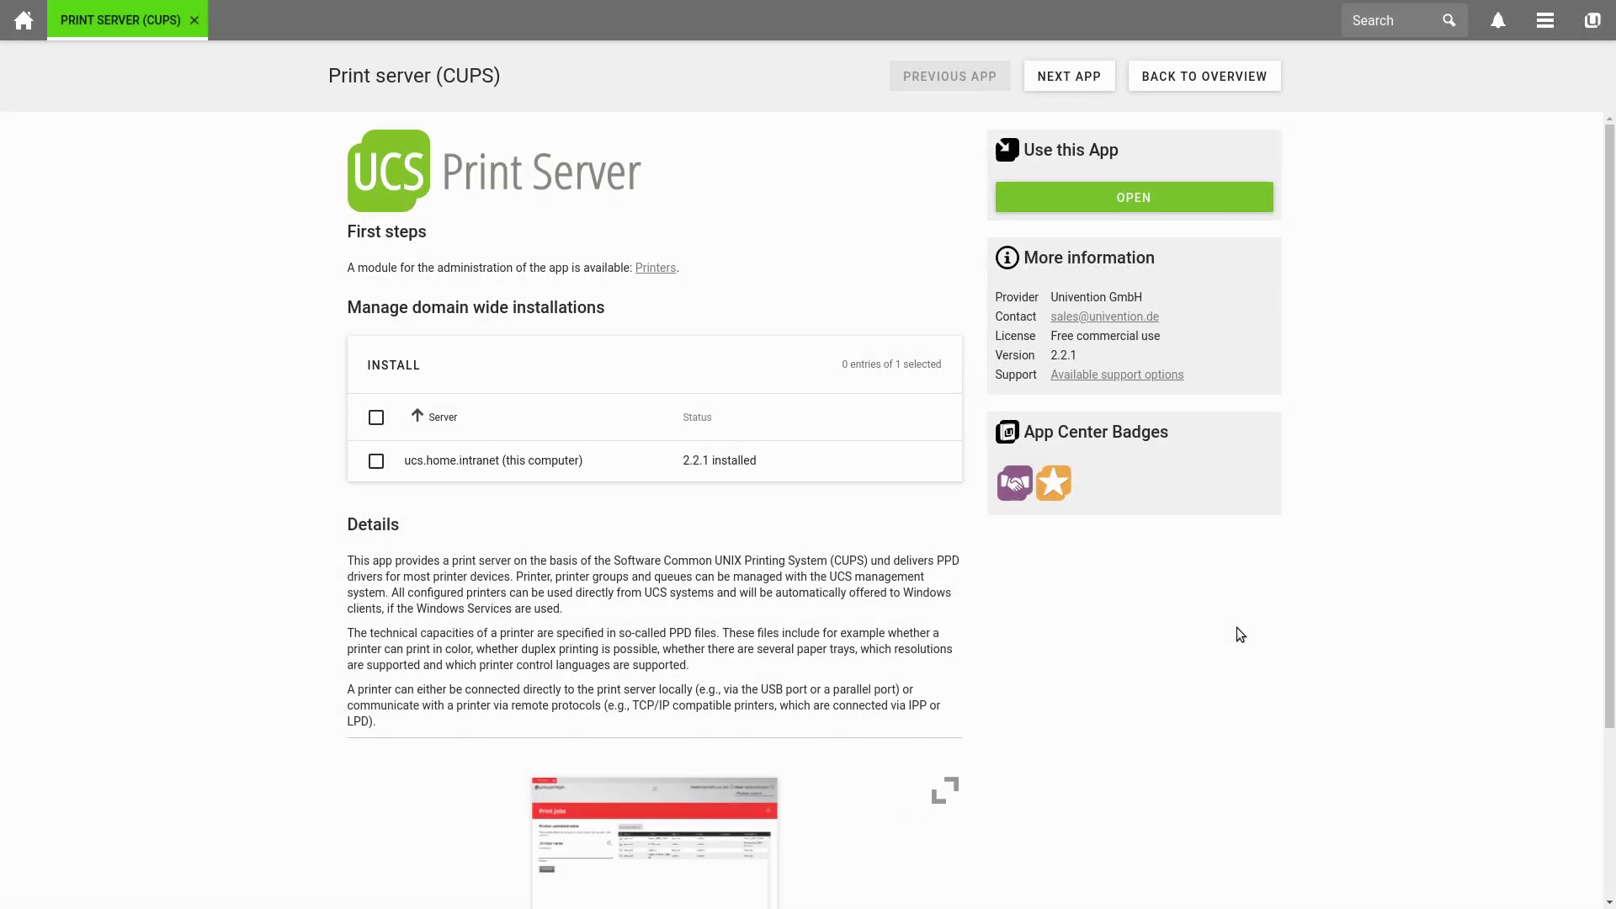
# Open Devices > Printers and add a new 'Printer share: Printer' to reach its blank form.
pyautogui.click(653, 270)
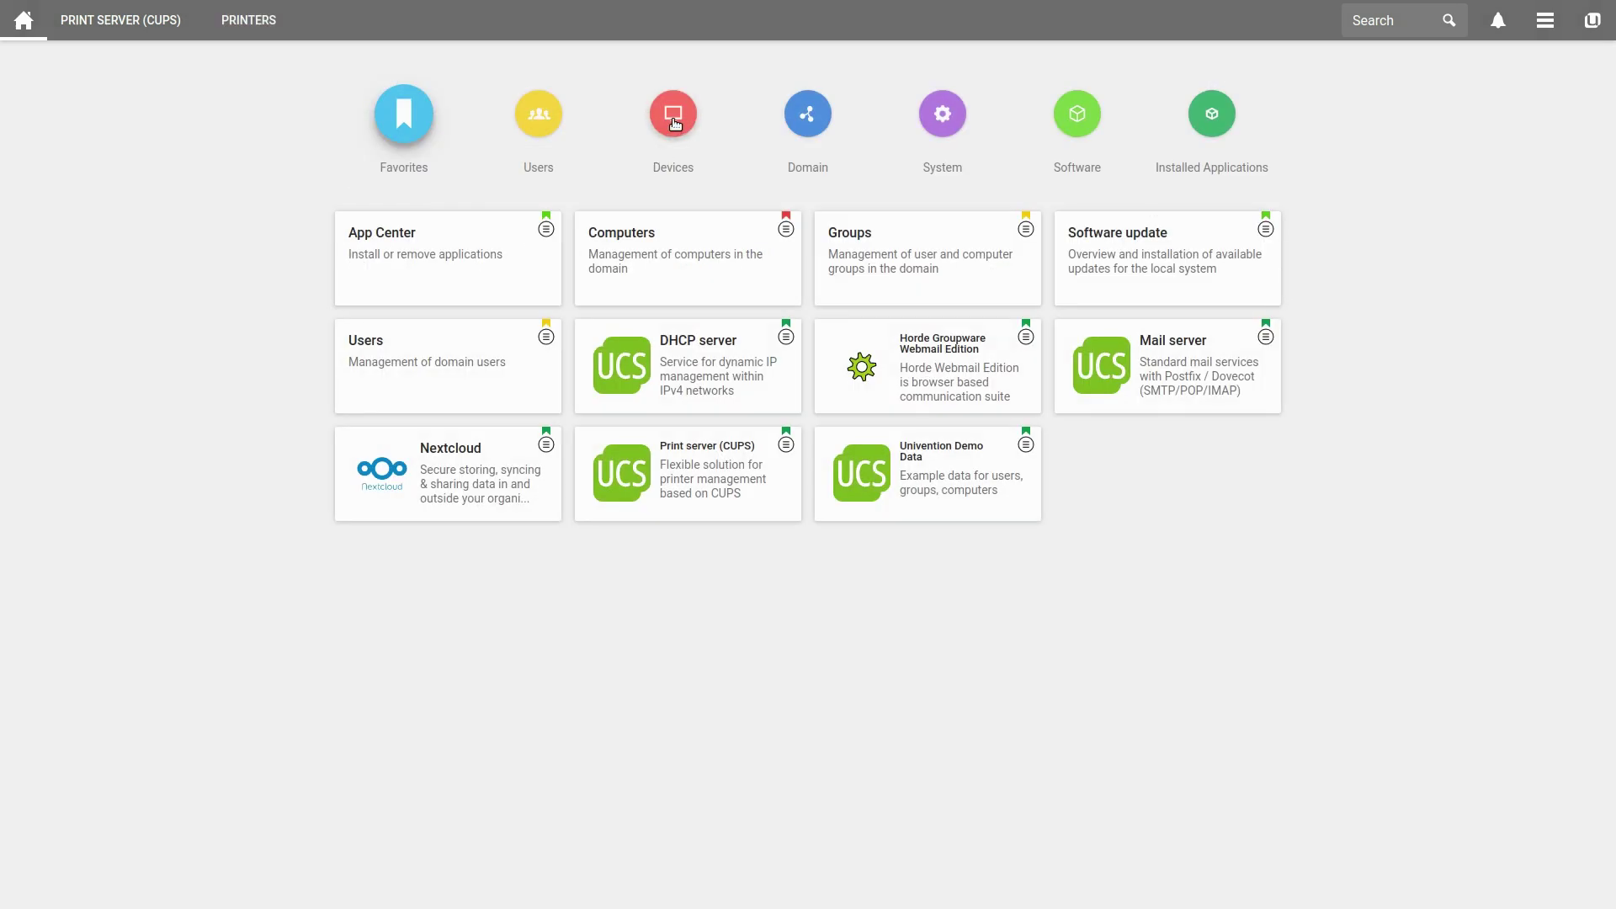
pyautogui.click(665, 150)
pyautogui.click(1113, 242)
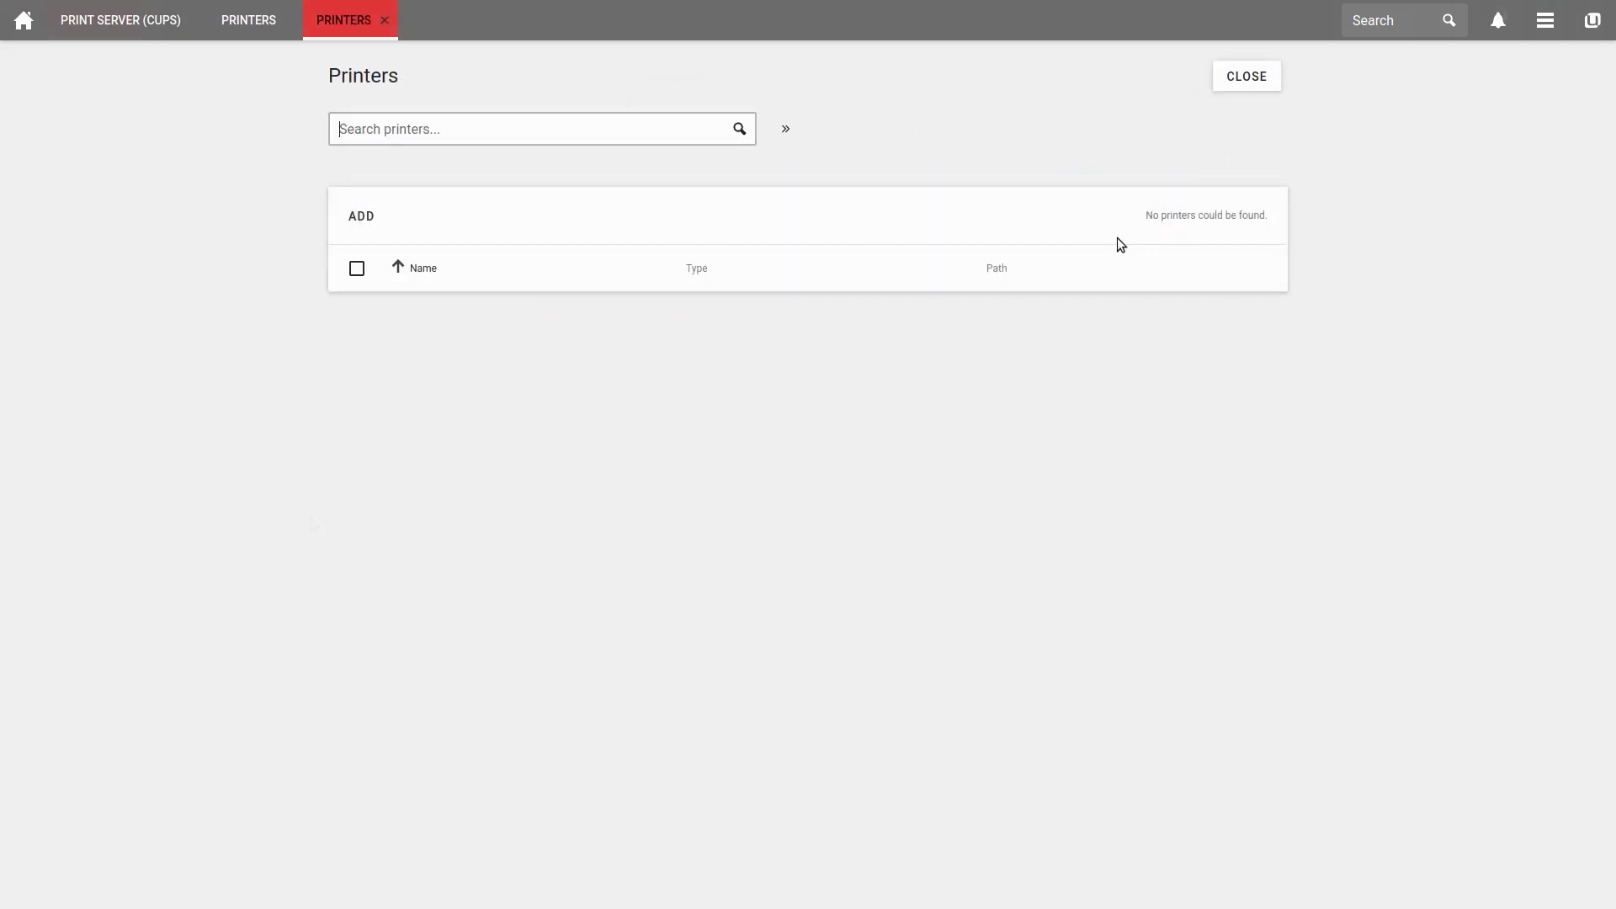
pyautogui.click(357, 216)
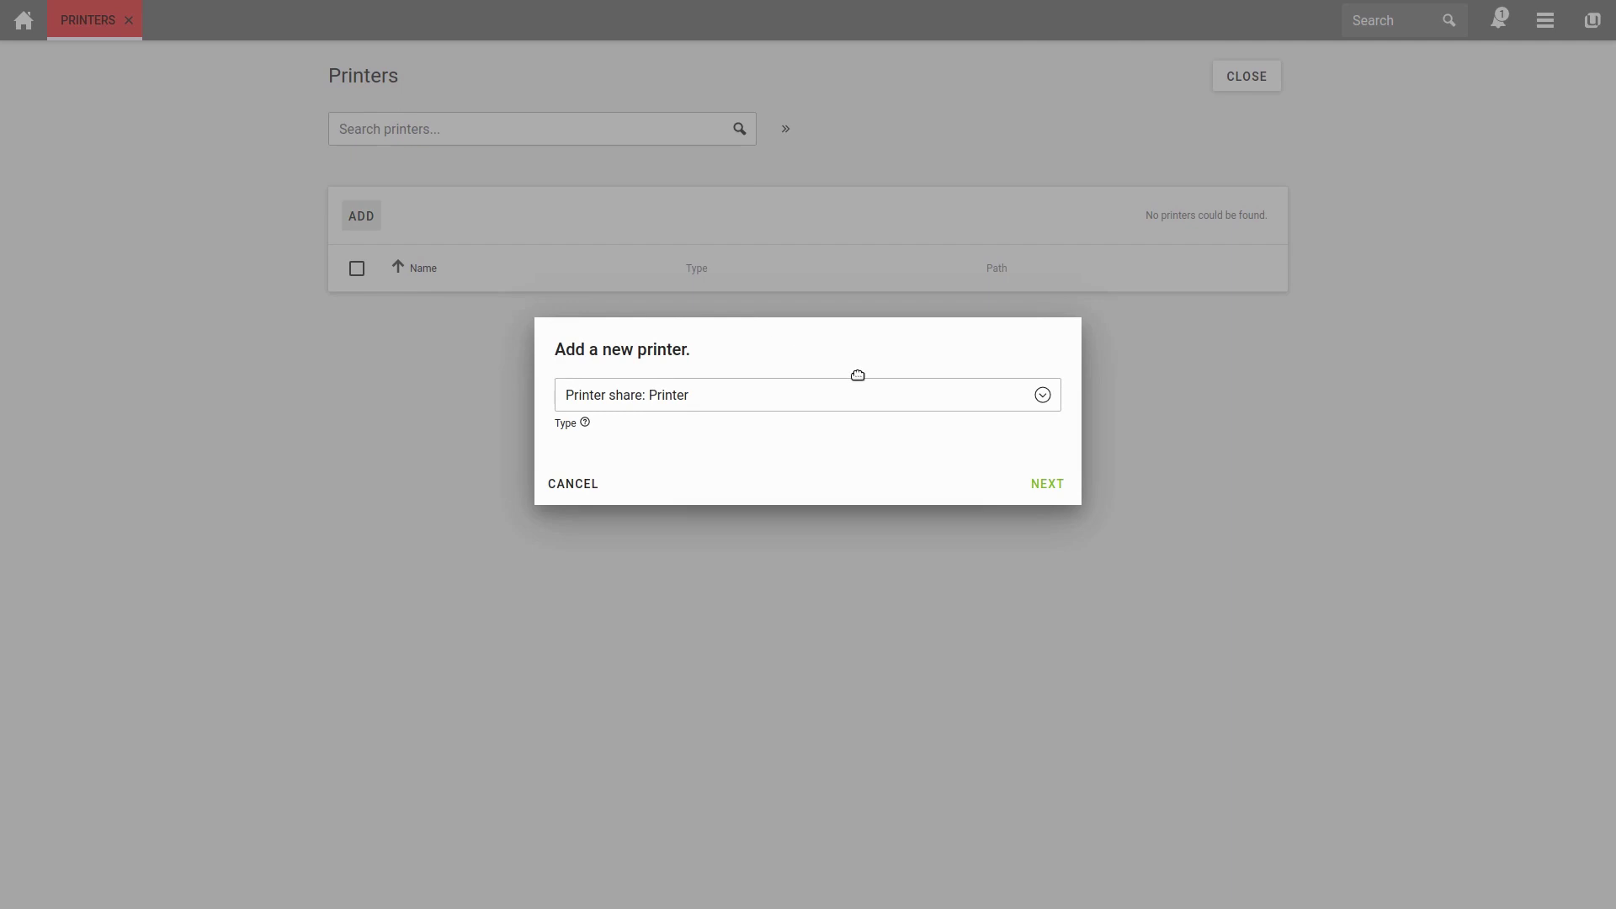
pyautogui.click(1046, 483)
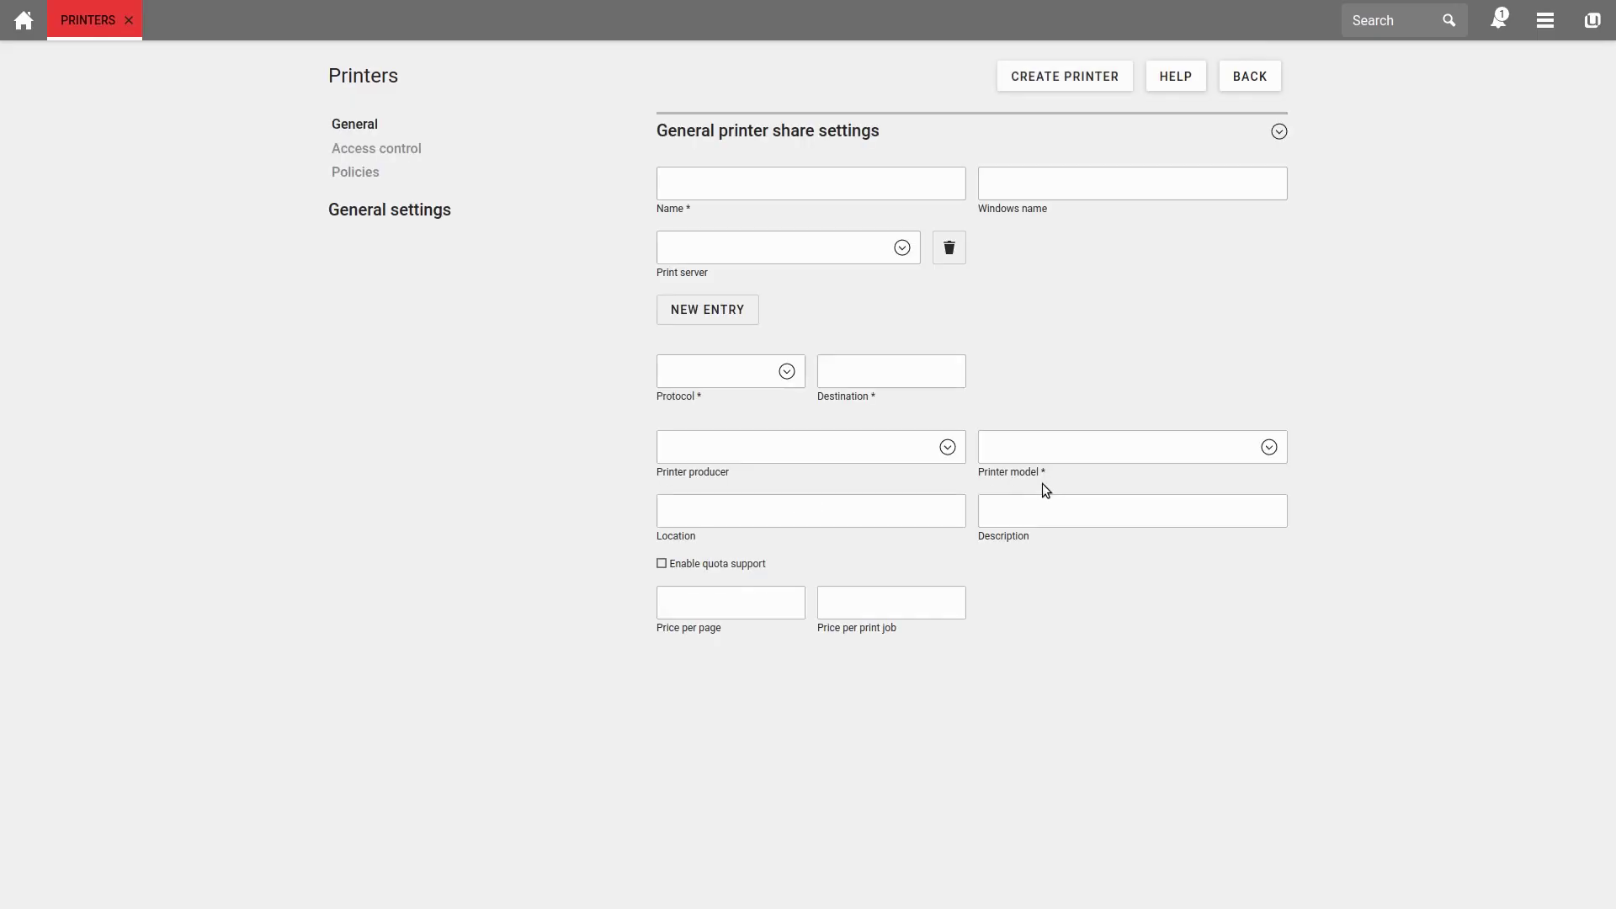
# Name the share Printer_Main and select ucs.home.intranet as its print server.
pyautogui.click(722, 182)
pyautogui.write('Printer Main')
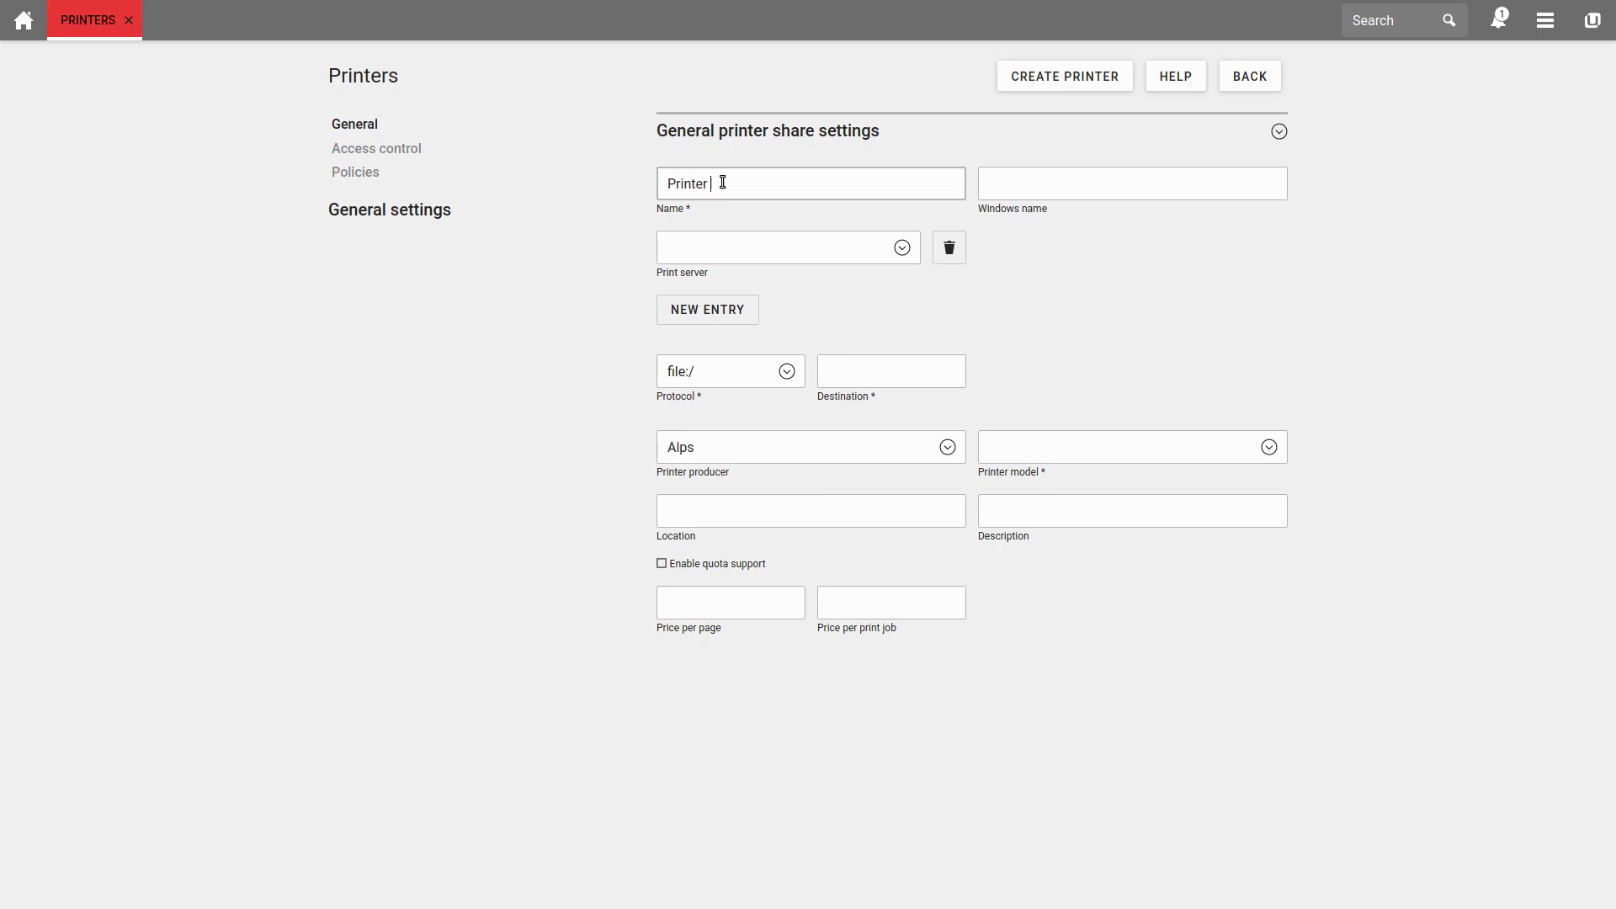
pyautogui.press('Left')
pyautogui.press('Left')
pyautogui.press('Left')
pyautogui.press('Left')
pyautogui.press('Left')
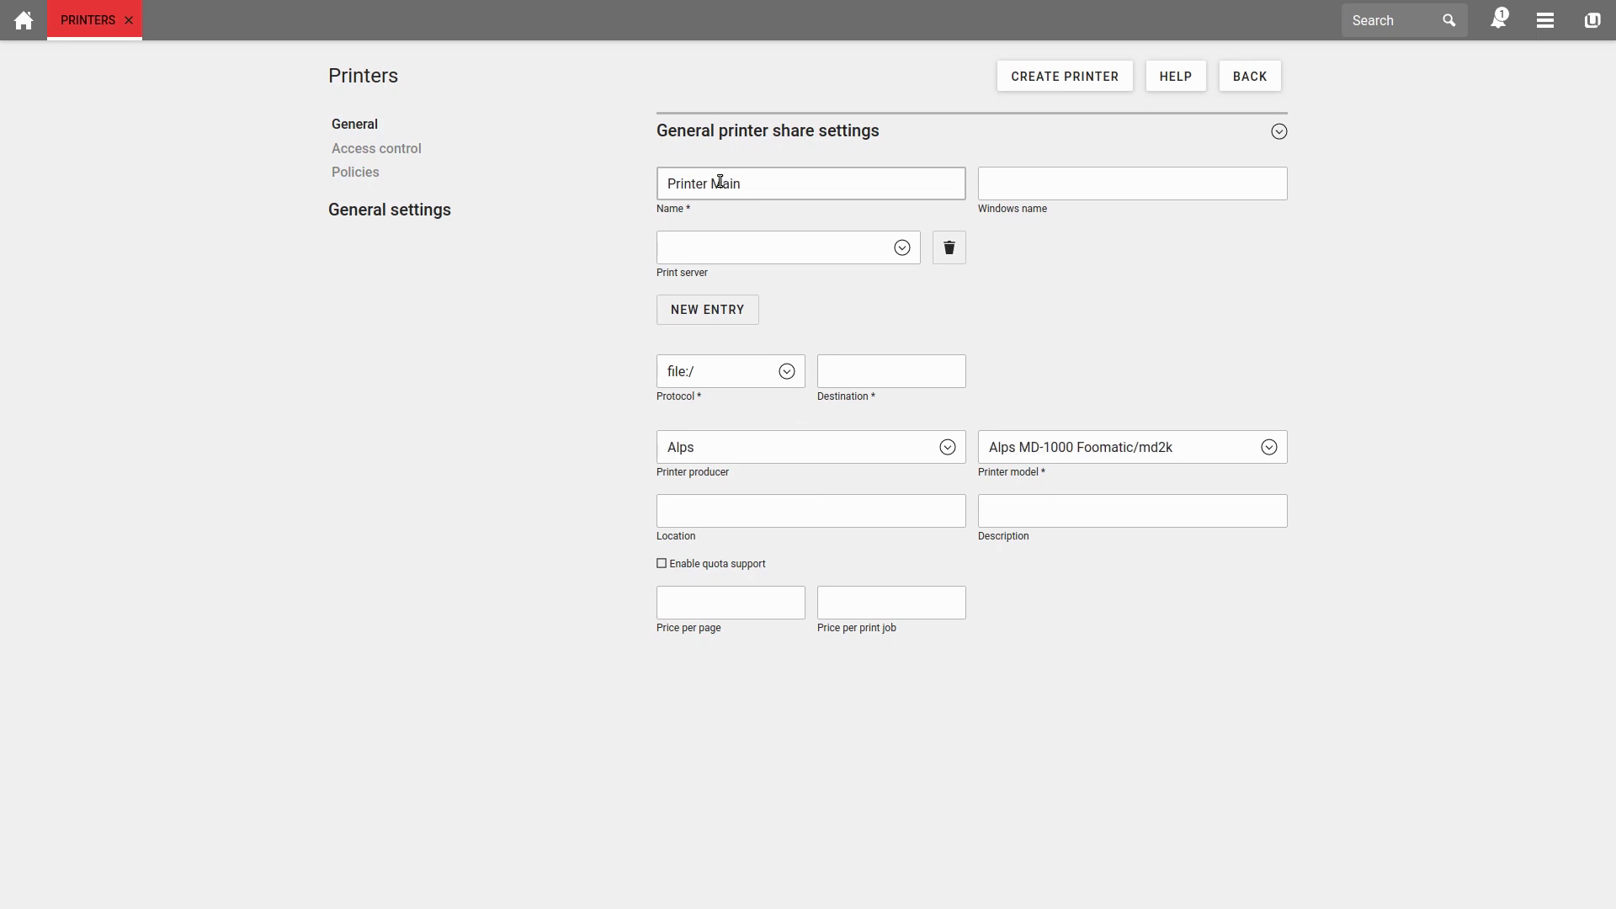
pyautogui.press('Delete')
pyautogui.write('_')
pyautogui.click(693, 245)
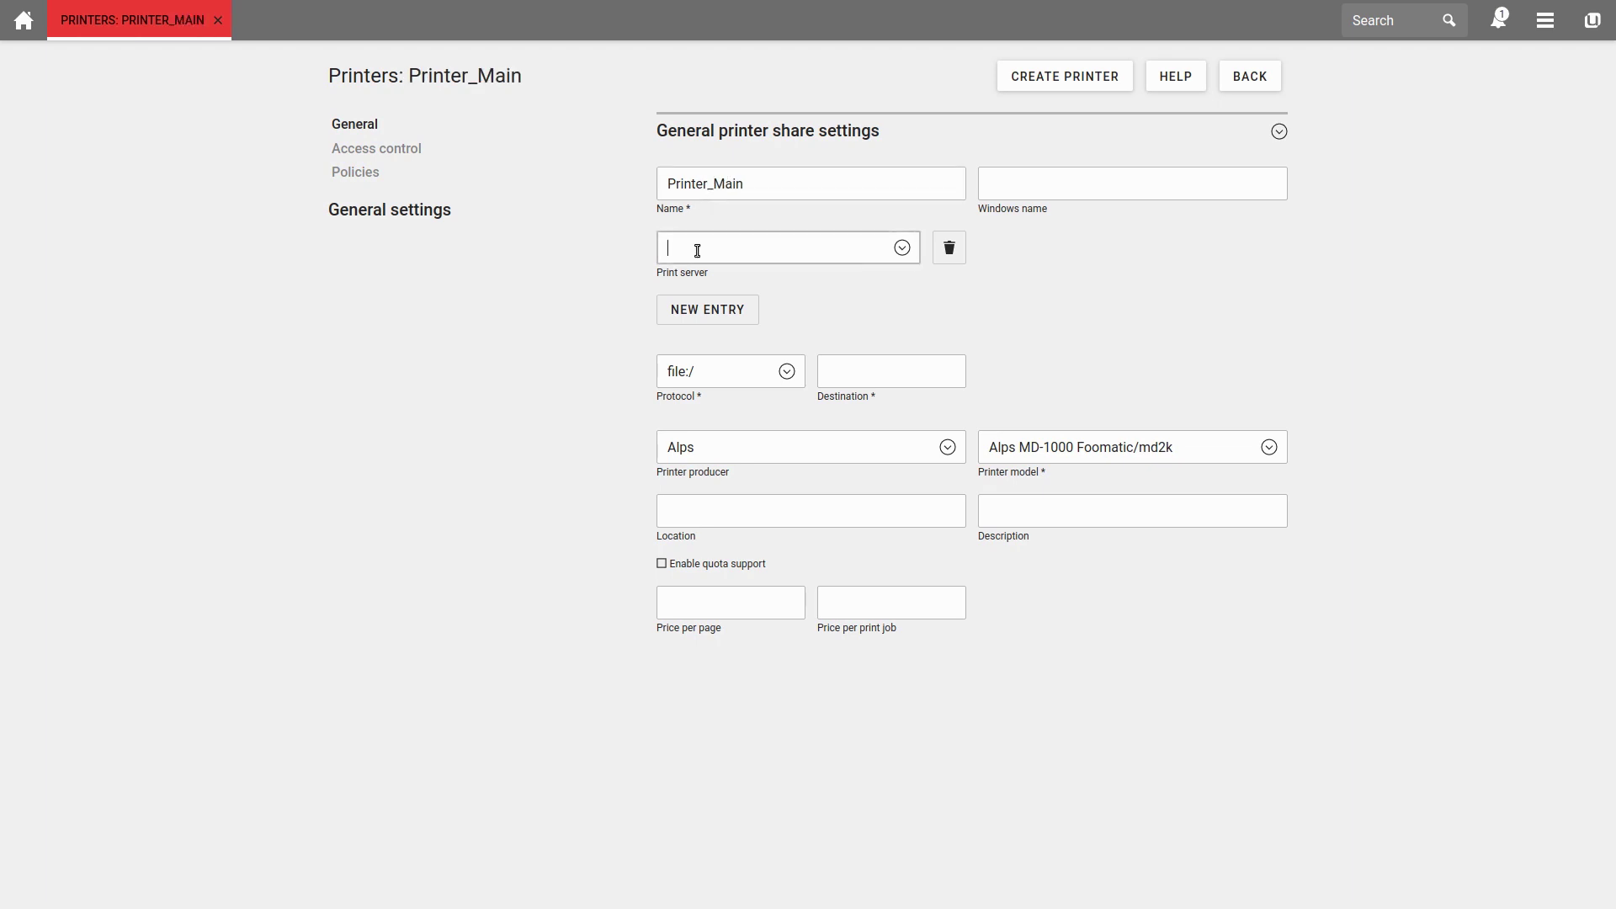
pyautogui.click(902, 248)
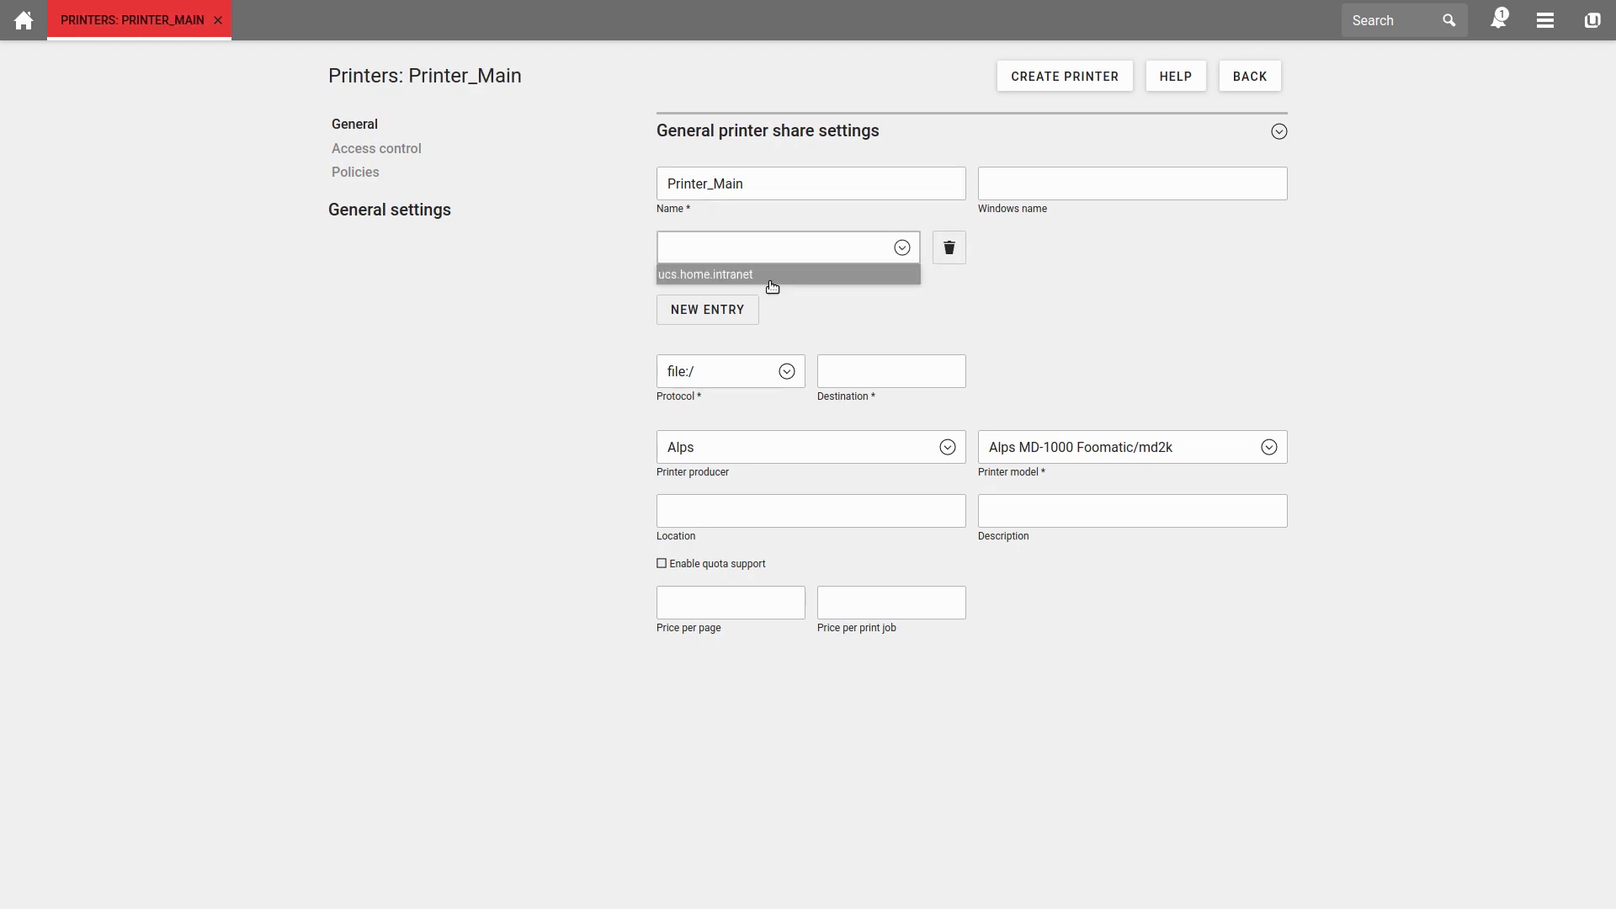
pyautogui.click(769, 281)
pyautogui.click(770, 281)
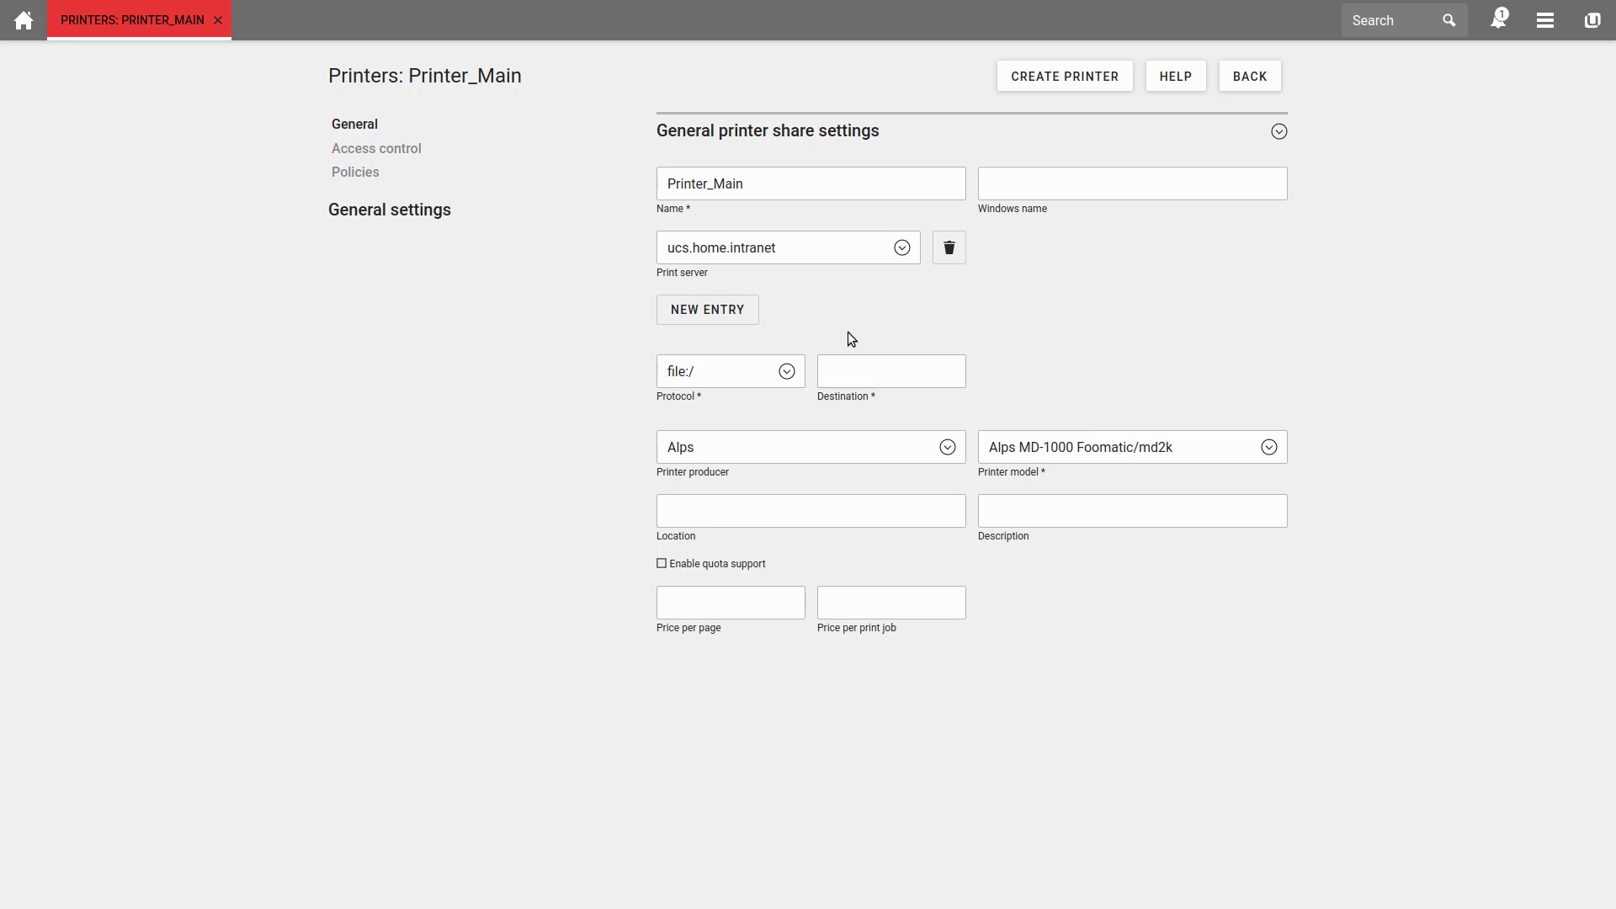
# Set the protocol to usb:/ with destination Canon/BJC85?serial=dsh3as.
pyautogui.click(787, 371)
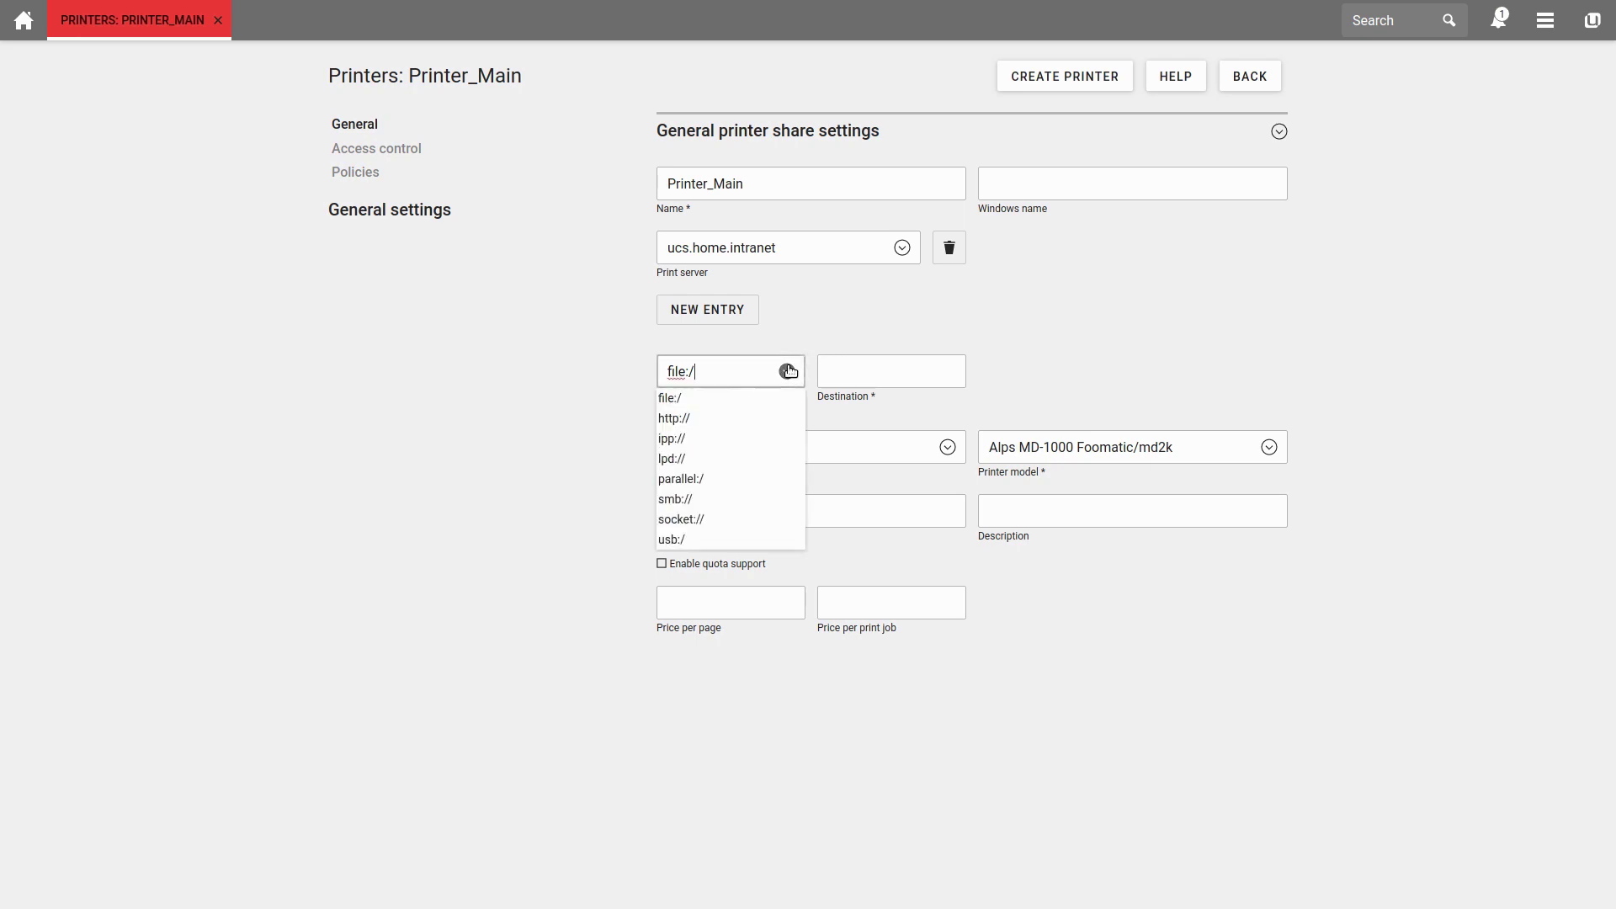
pyautogui.click(677, 543)
pyautogui.click(862, 369)
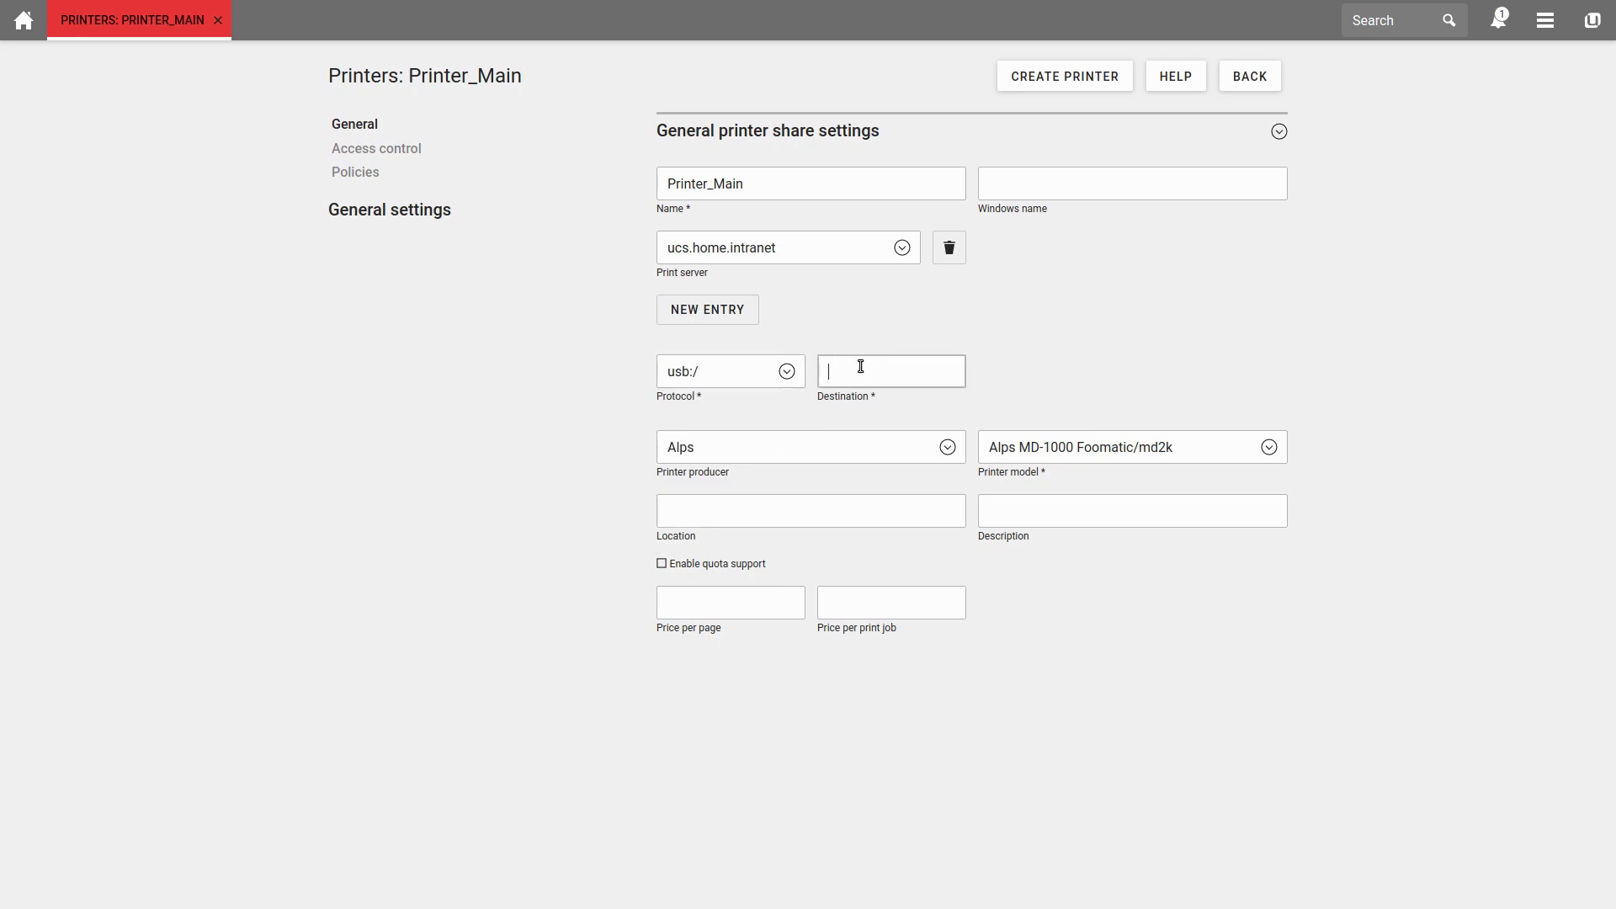
pyautogui.write('Canon/BJC85?serial=dsh3as')
# Choose producer Canon and model Canon BJC-85 Foomatic/gutenprint-ijs.5.2.
pyautogui.click(948, 447)
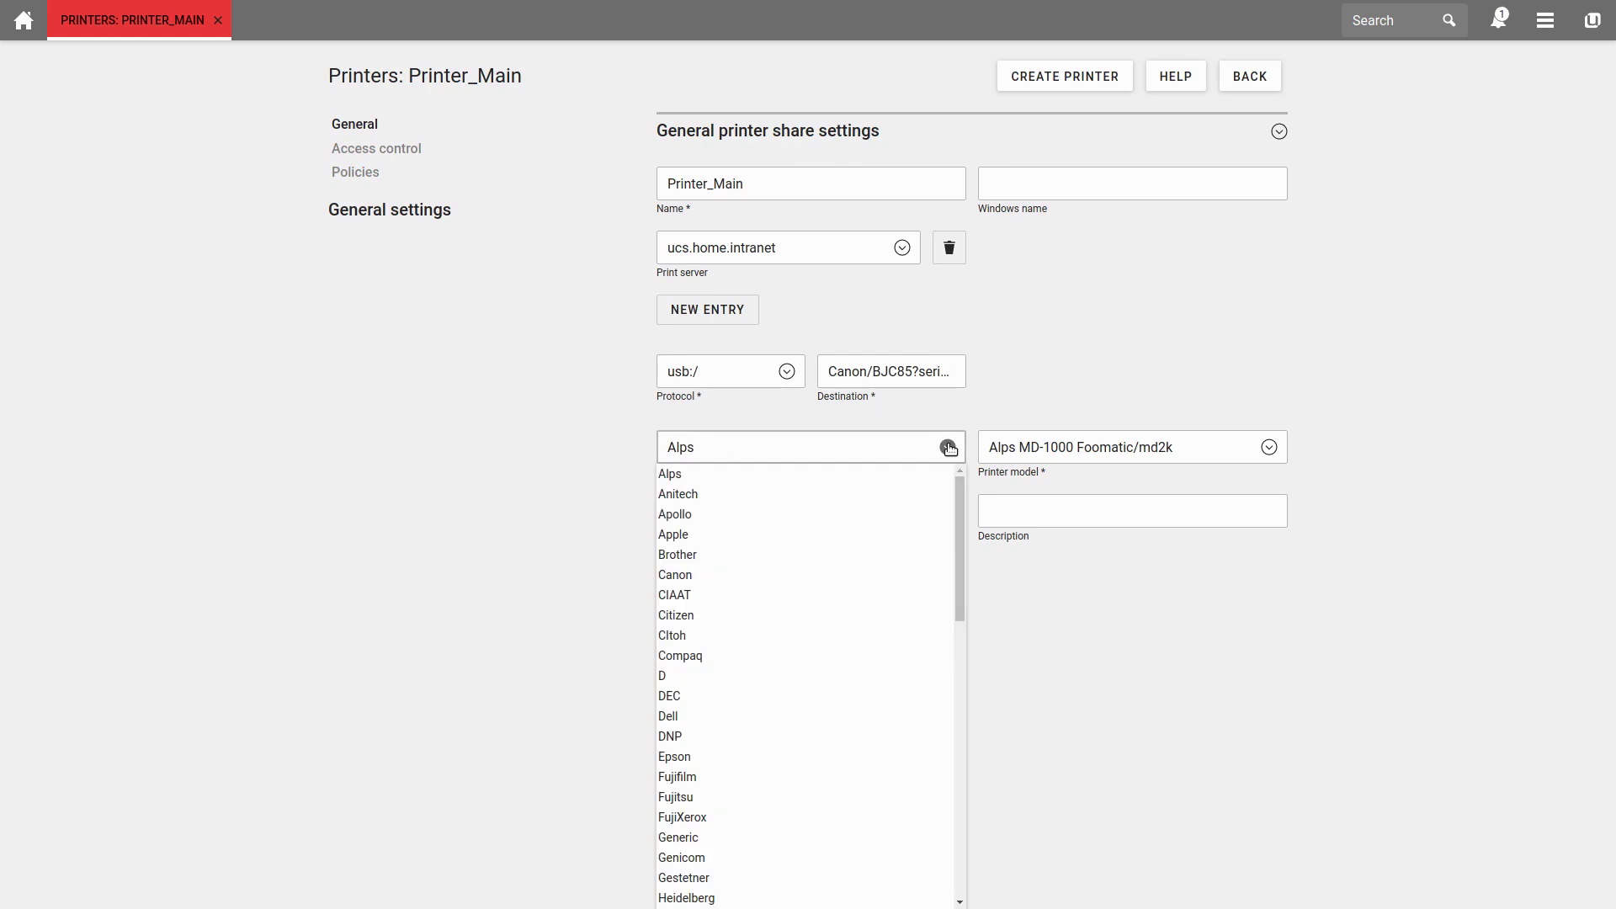
pyautogui.hotkey('ctrl', 'a')
pyautogui.write('Ca')
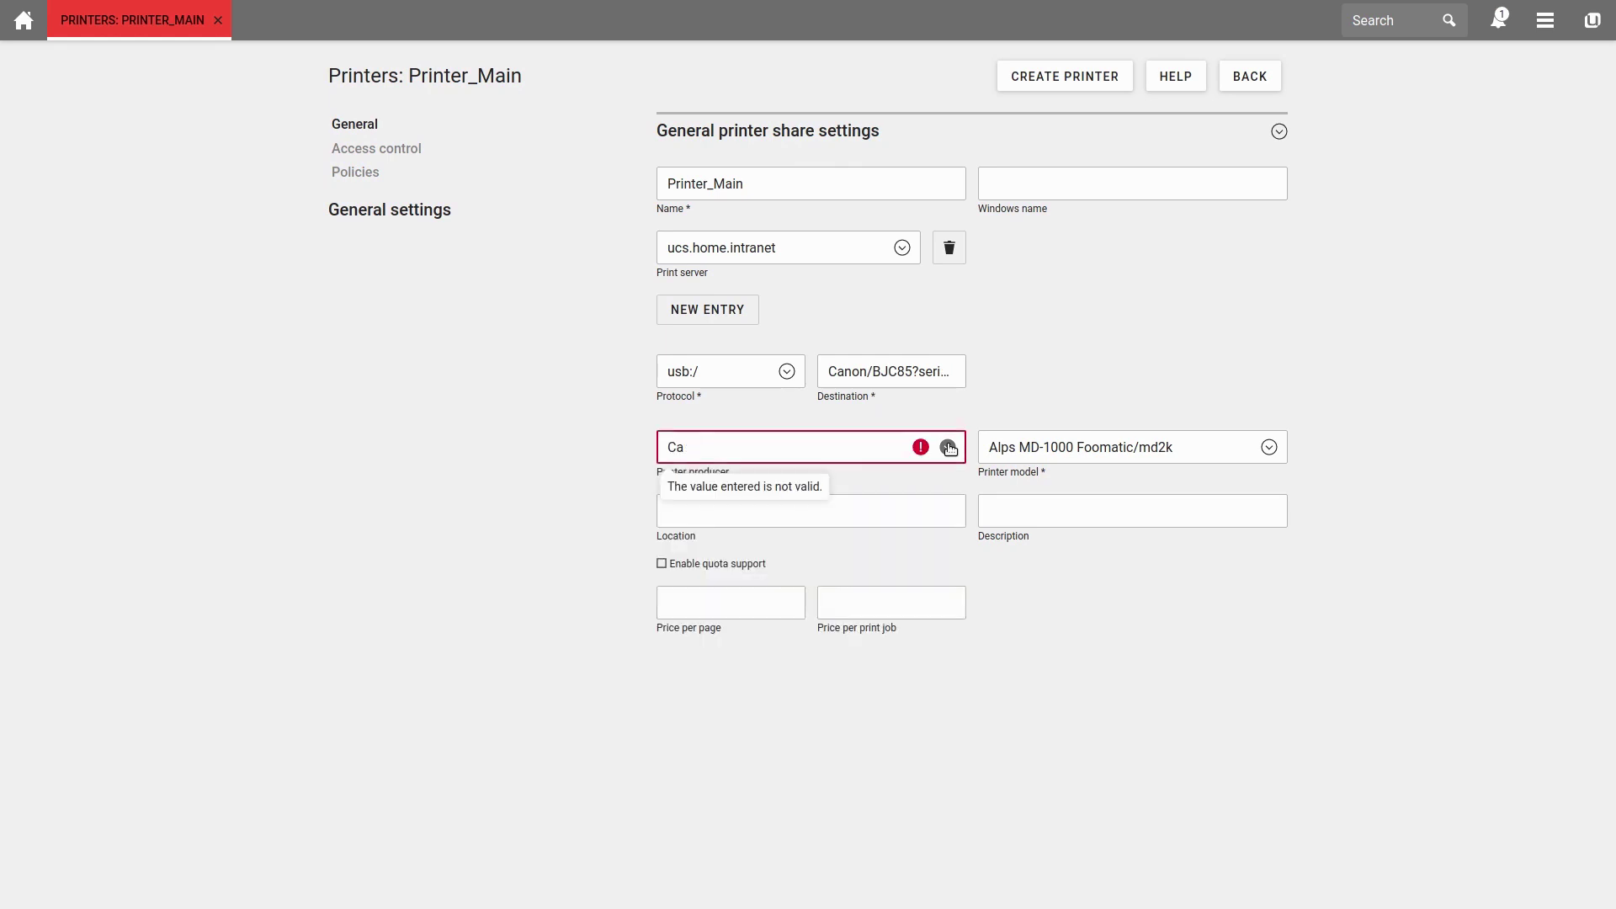
pyautogui.write('bnon')
pyautogui.click(809, 476)
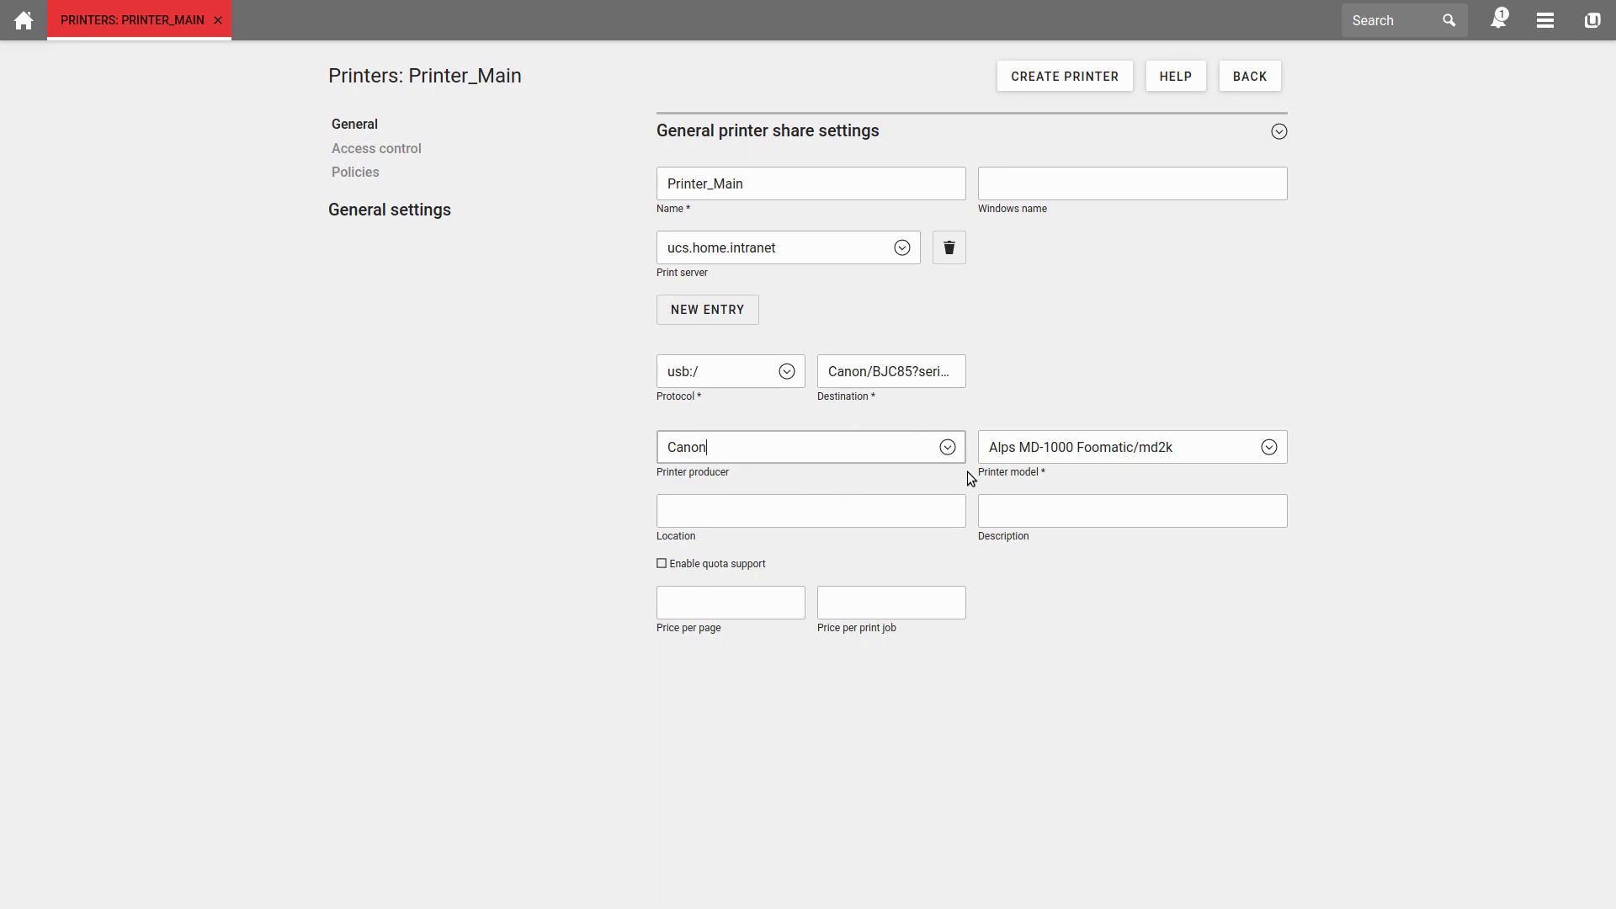
pyautogui.click(1269, 447)
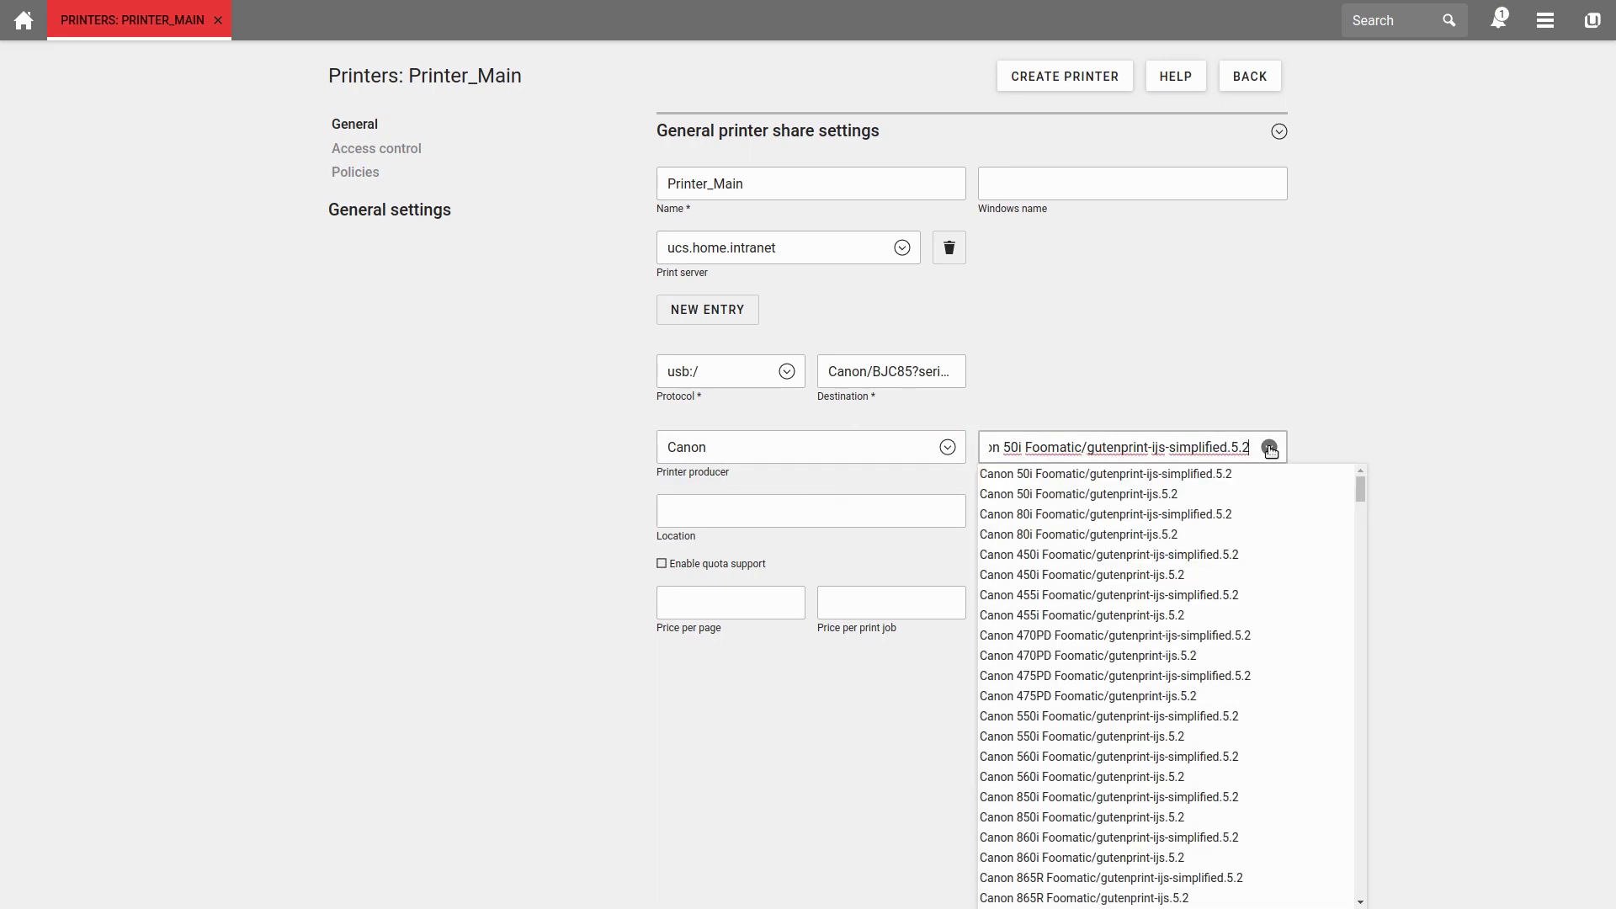
pyautogui.hotkey('ctrl', 'a')
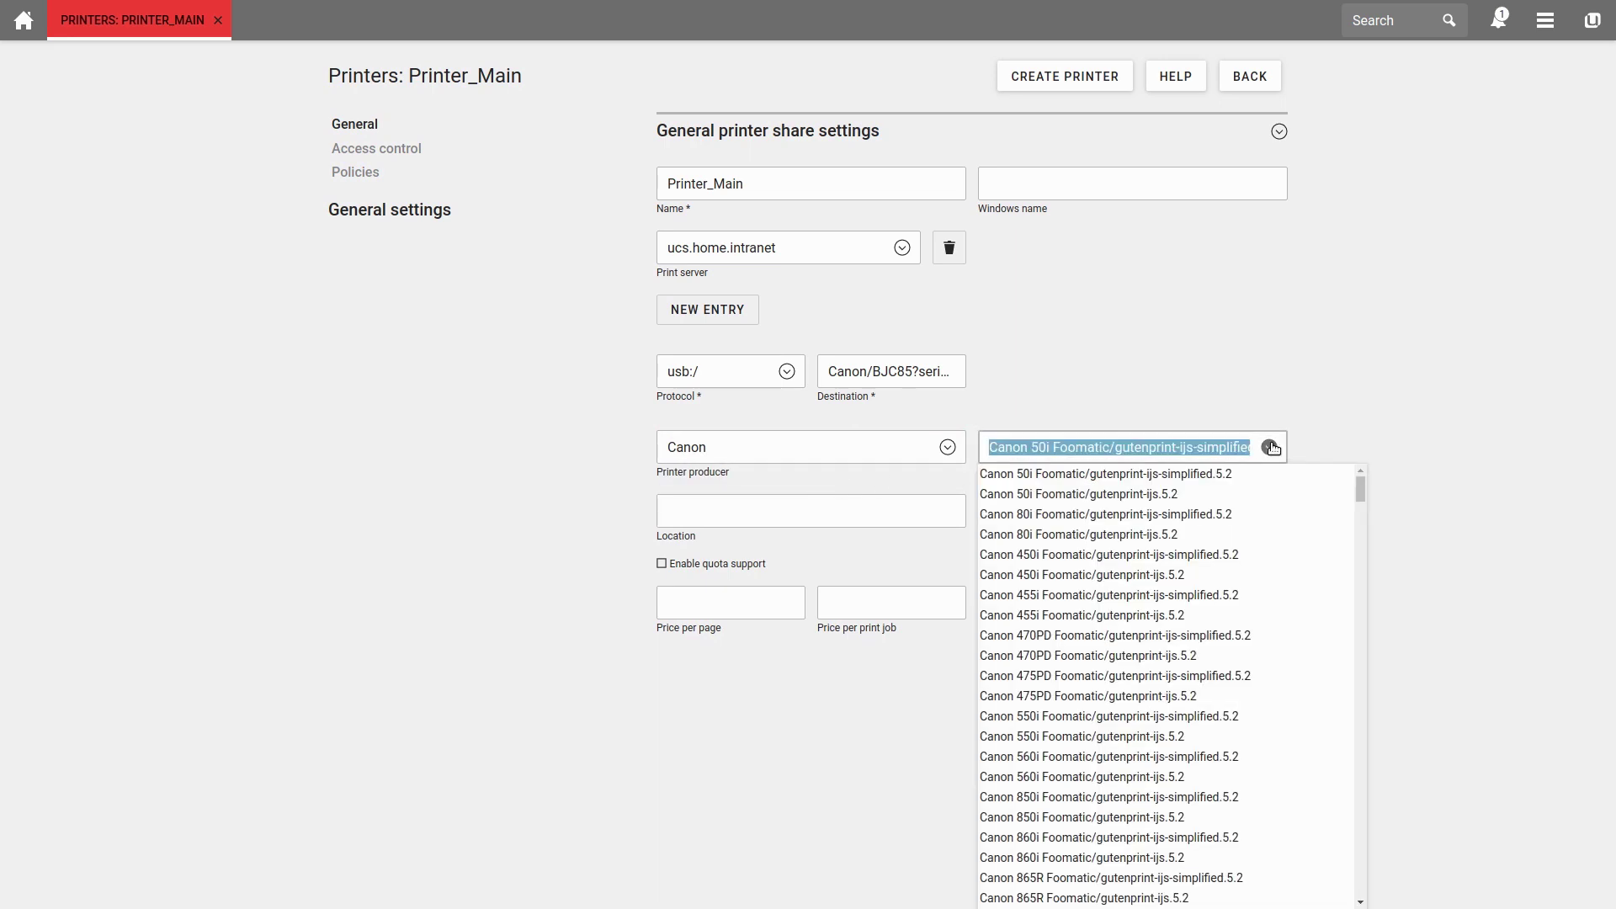
pyautogui.write('BJ')
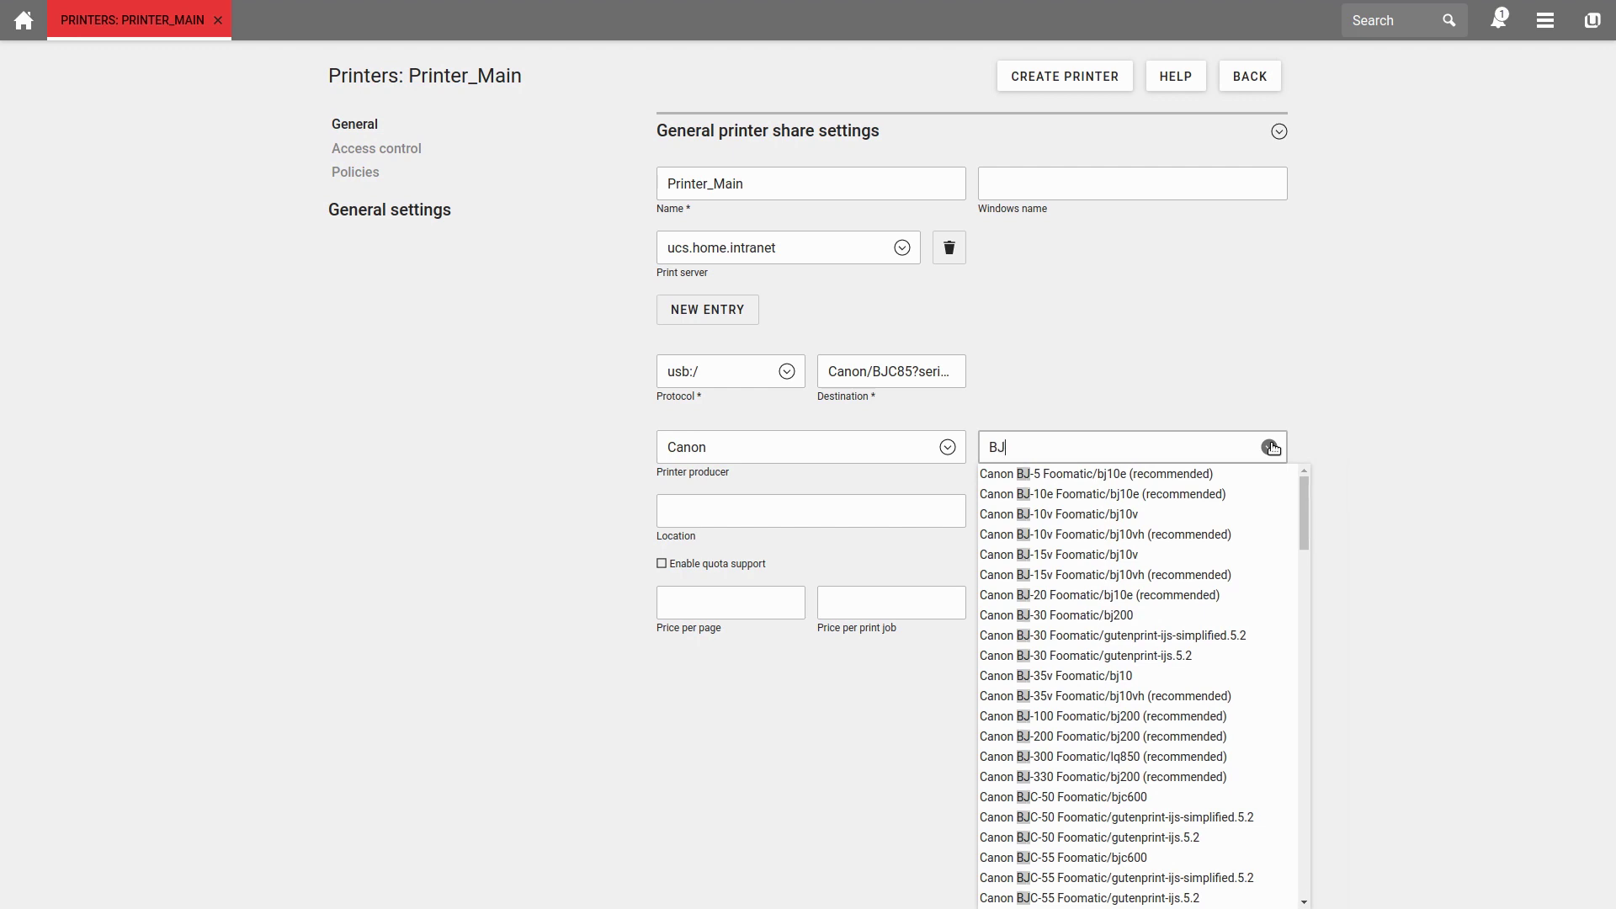
pyautogui.write('C-')
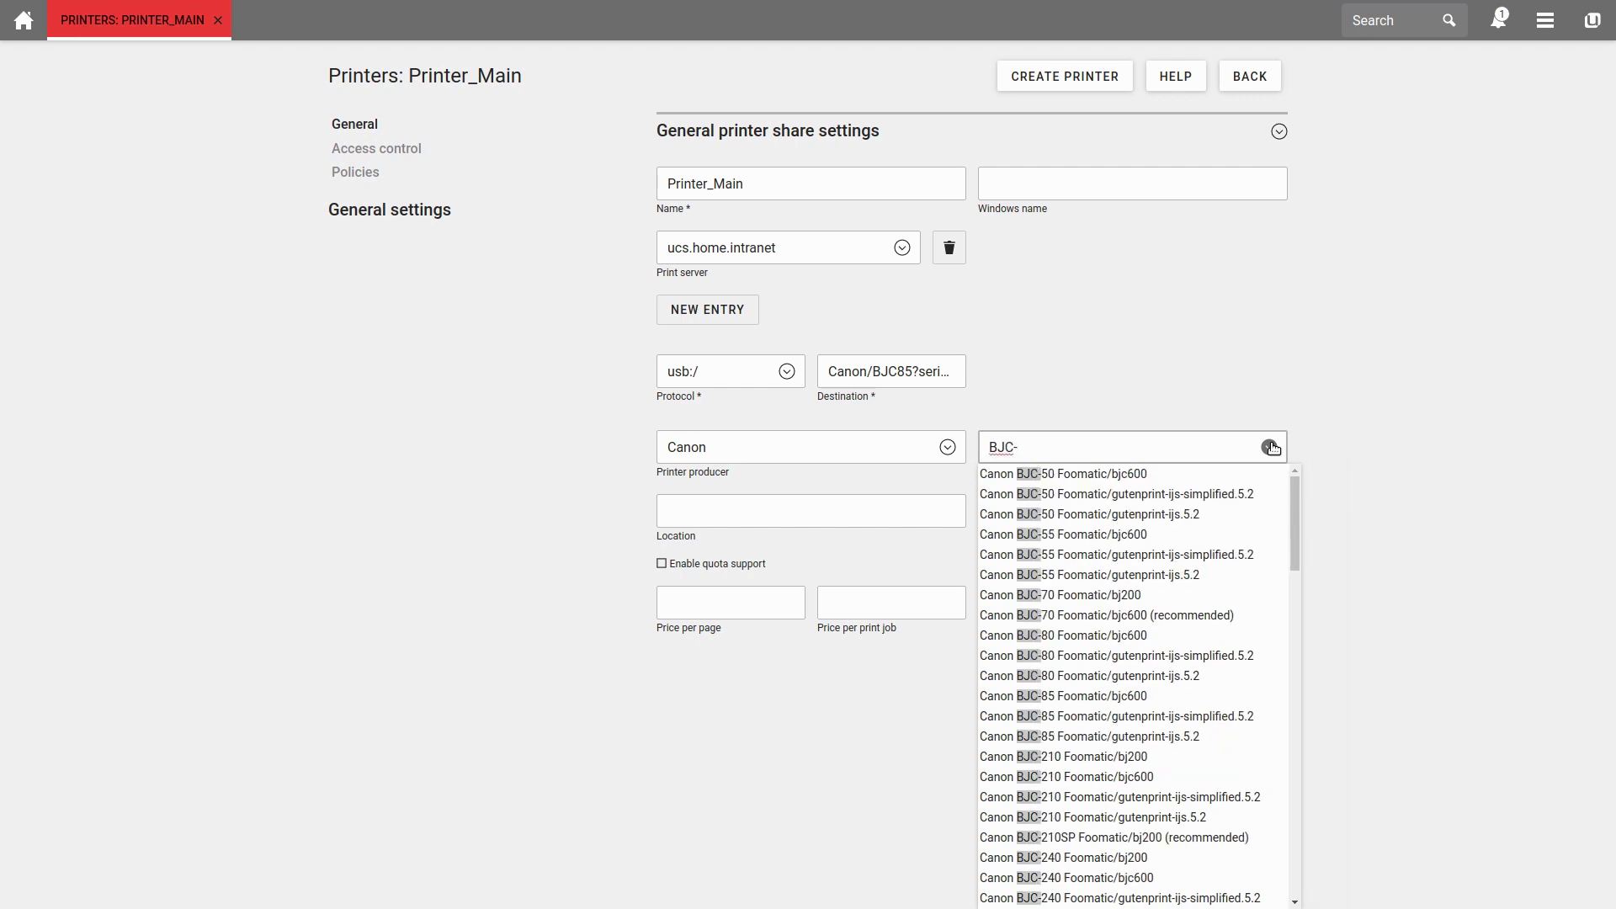
pyautogui.write('85')
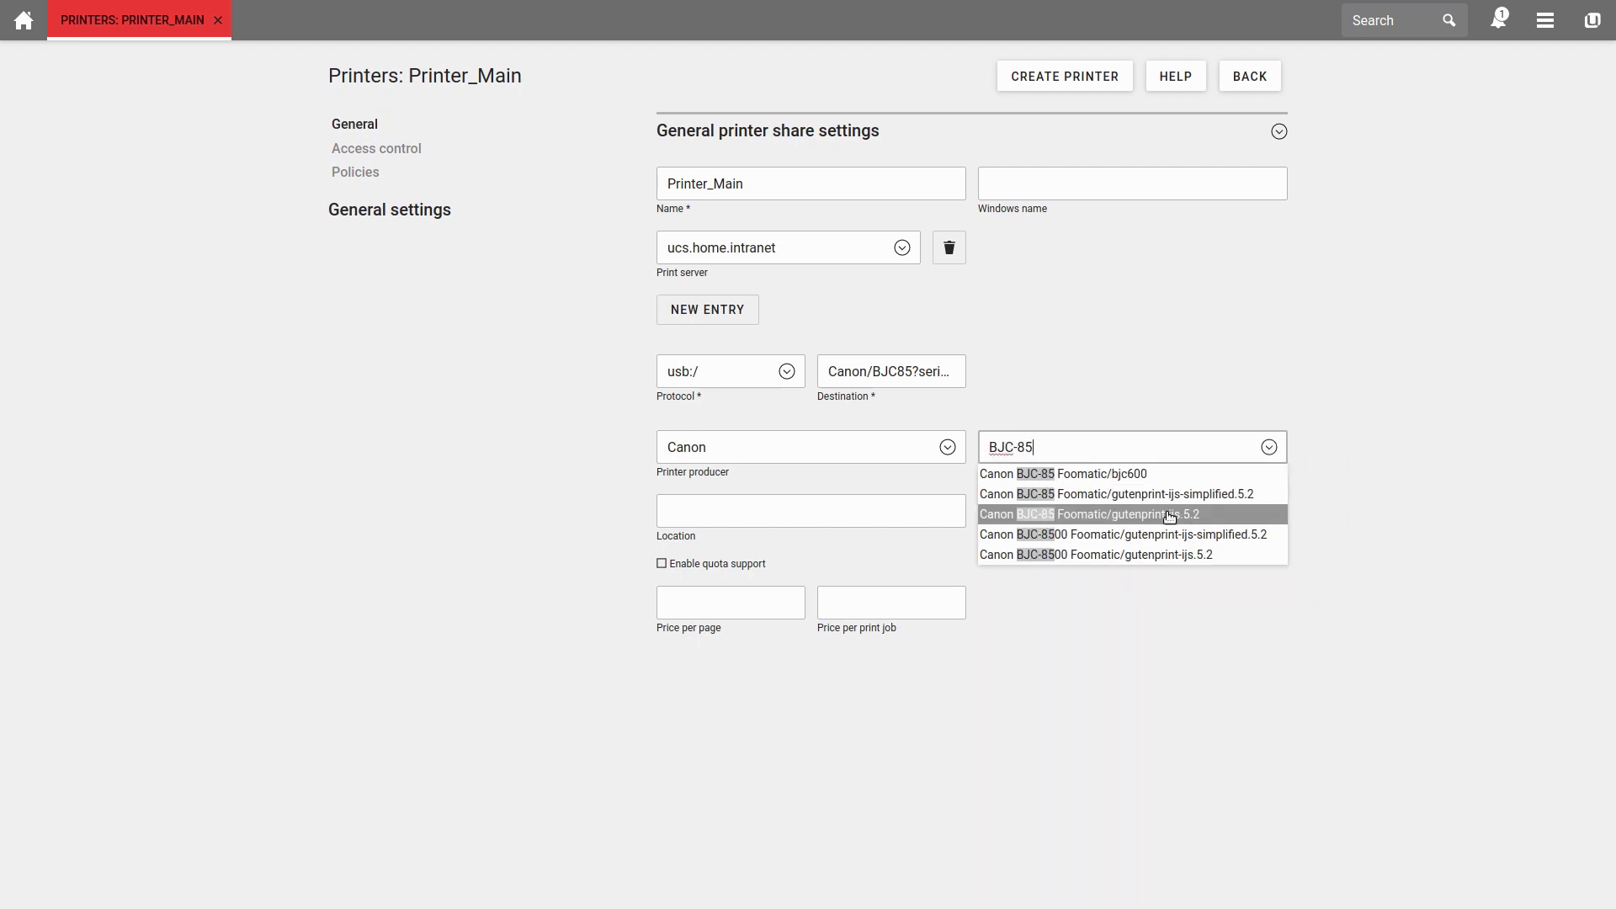
pyautogui.click(1169, 514)
pyautogui.click(946, 515)
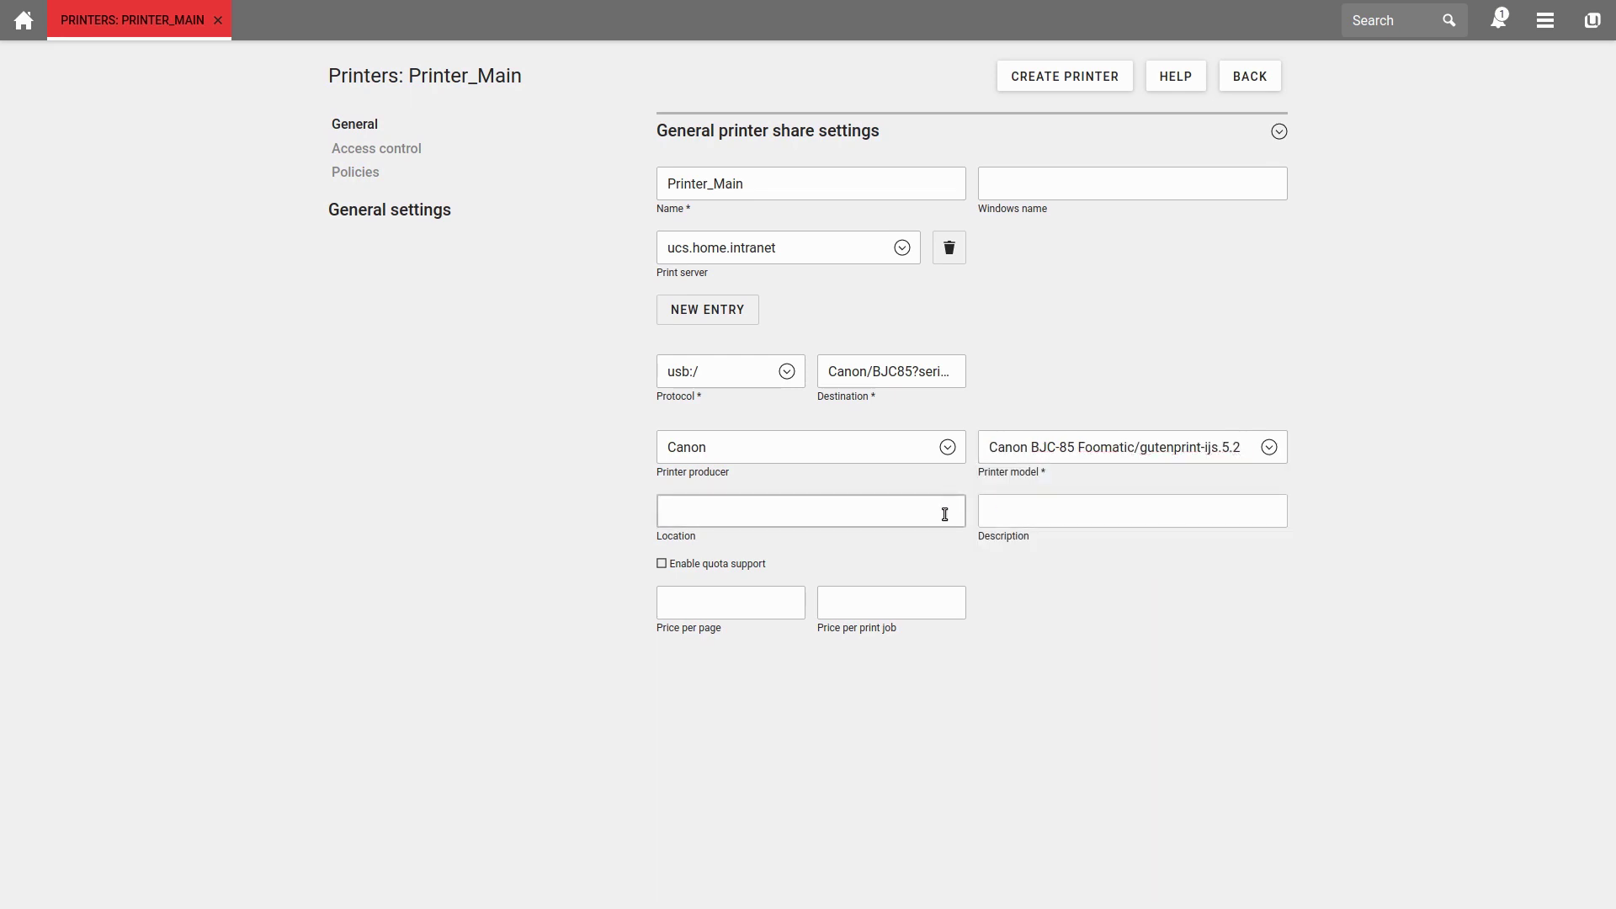
# Enter location 'Office 1', create the Printer_Main share, and open the Computers module.
pyautogui.write('Office 1')
pyautogui.click(991, 510)
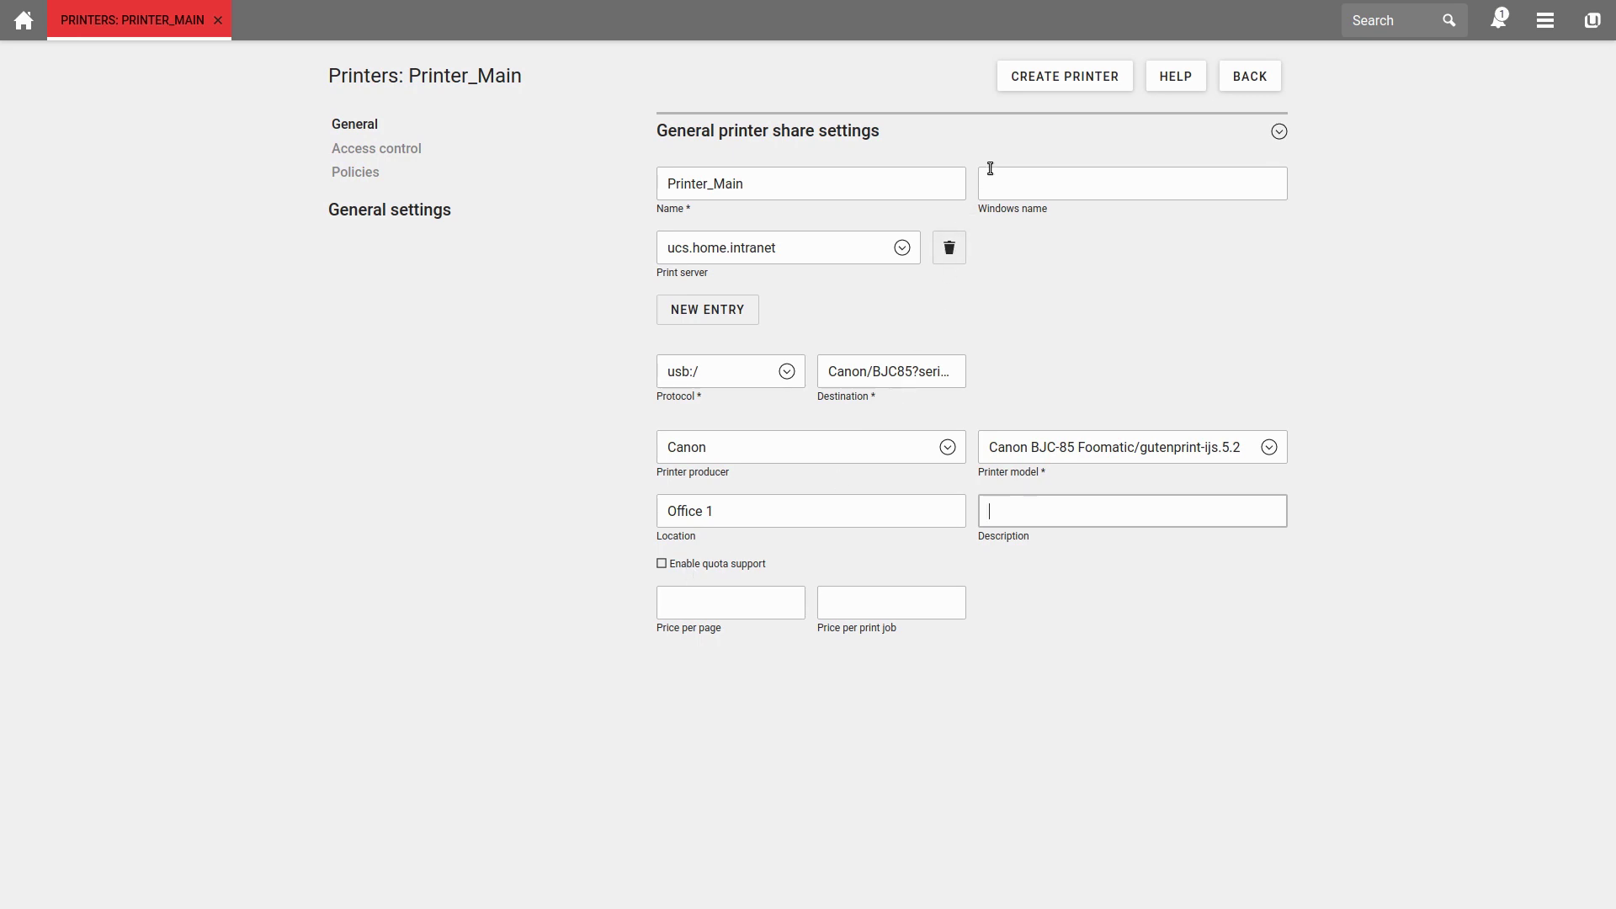
pyautogui.click(1022, 69)
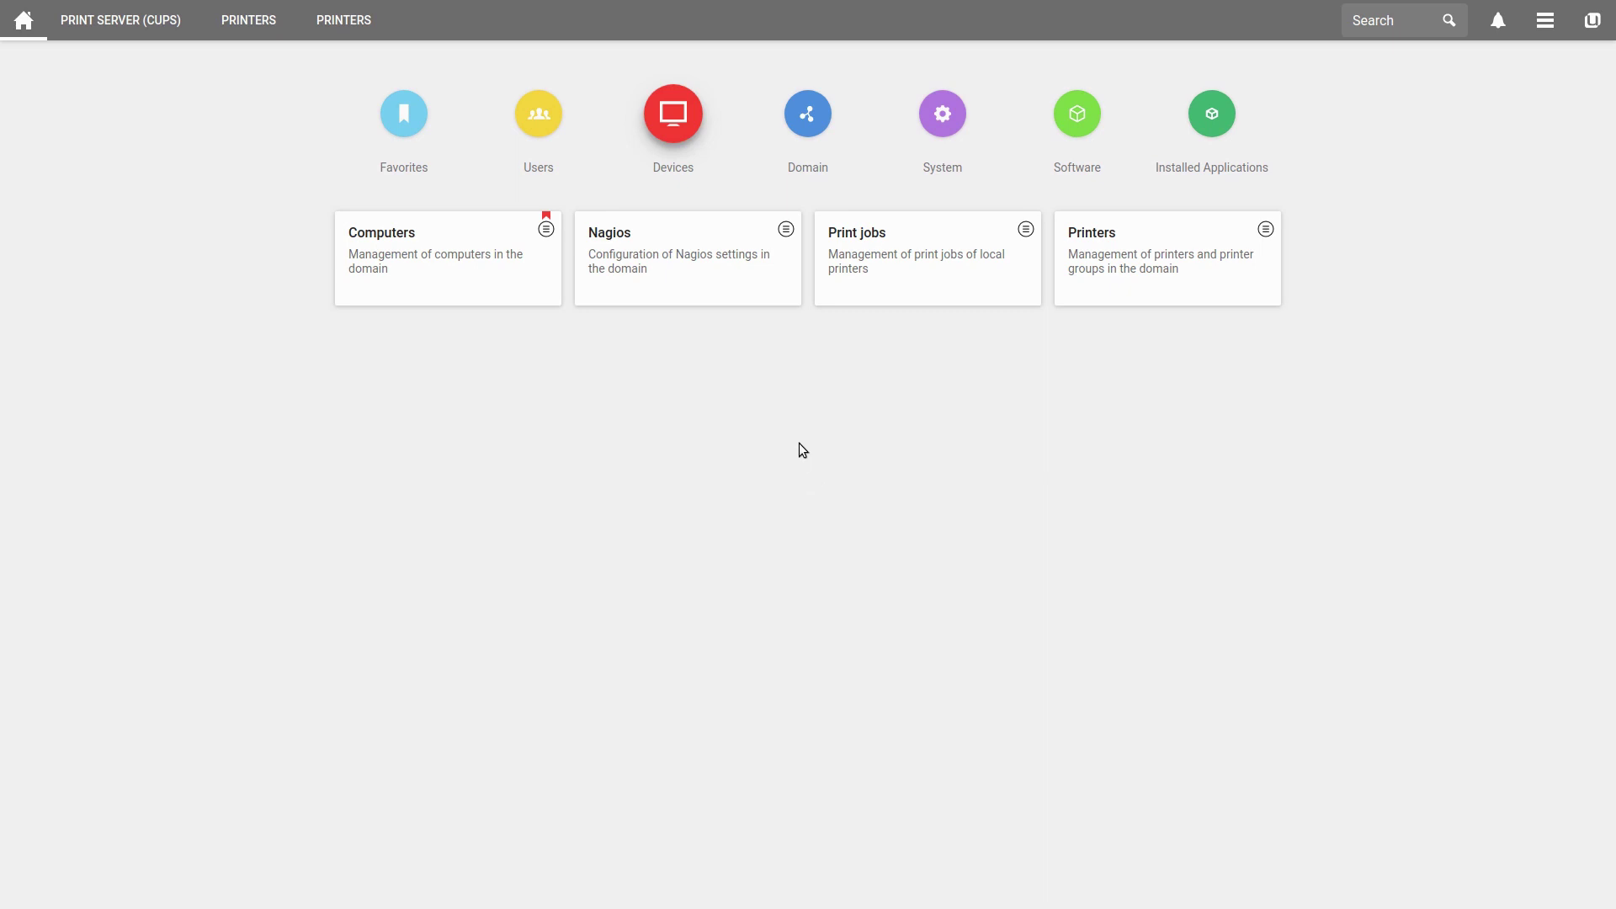
pyautogui.click(517, 223)
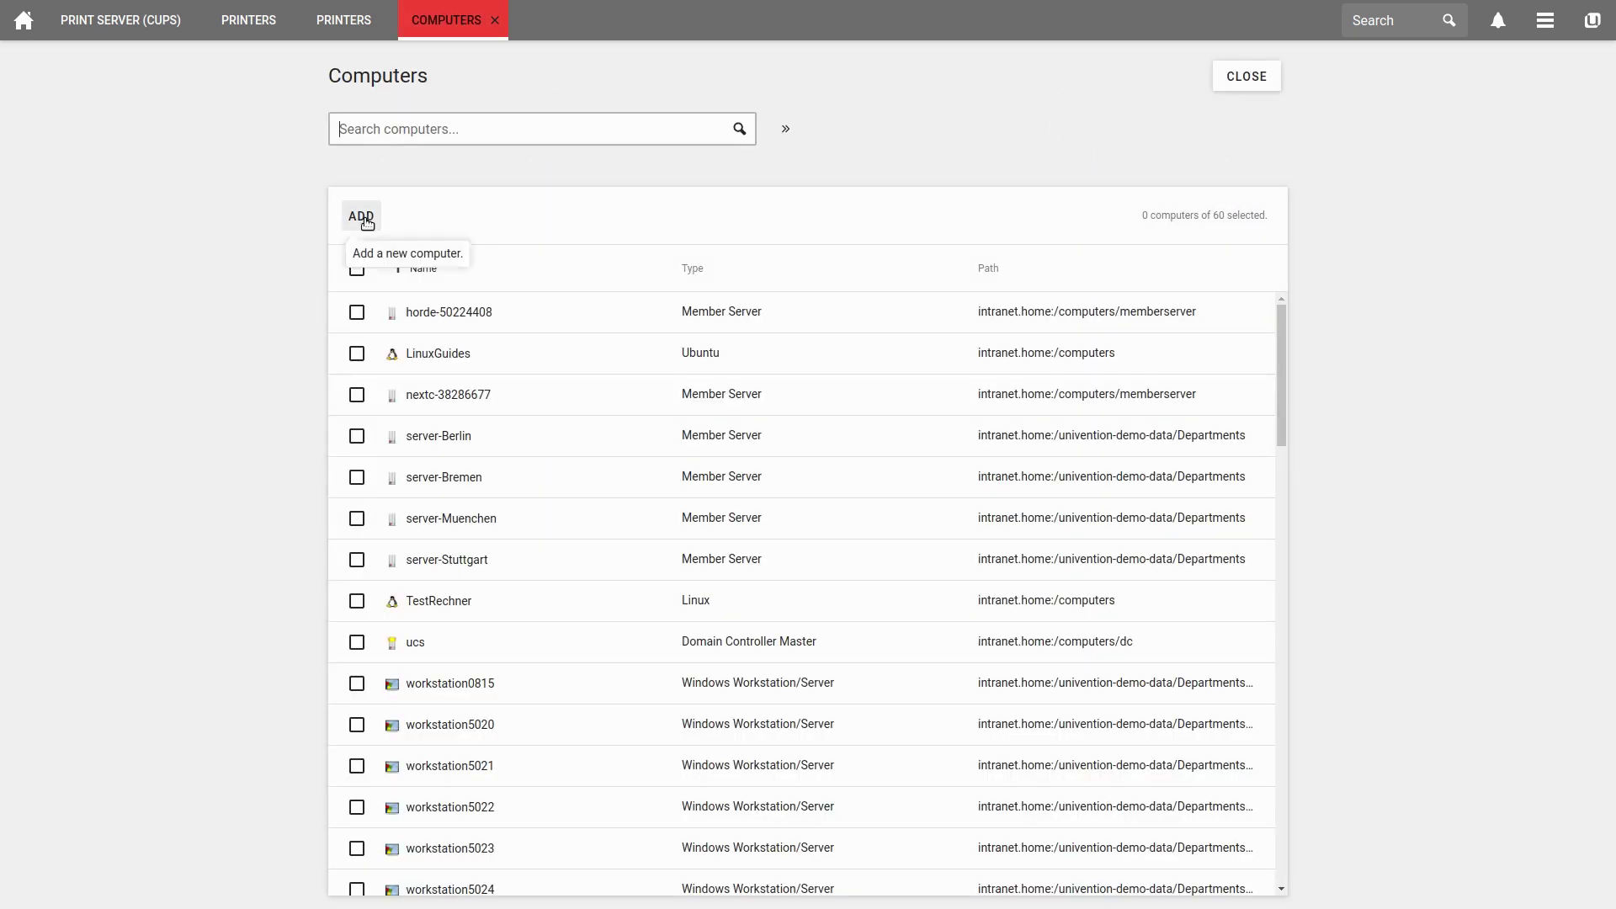
# Add a 'Computer: IP managed client' named colorlaser.
pyautogui.click(366, 218)
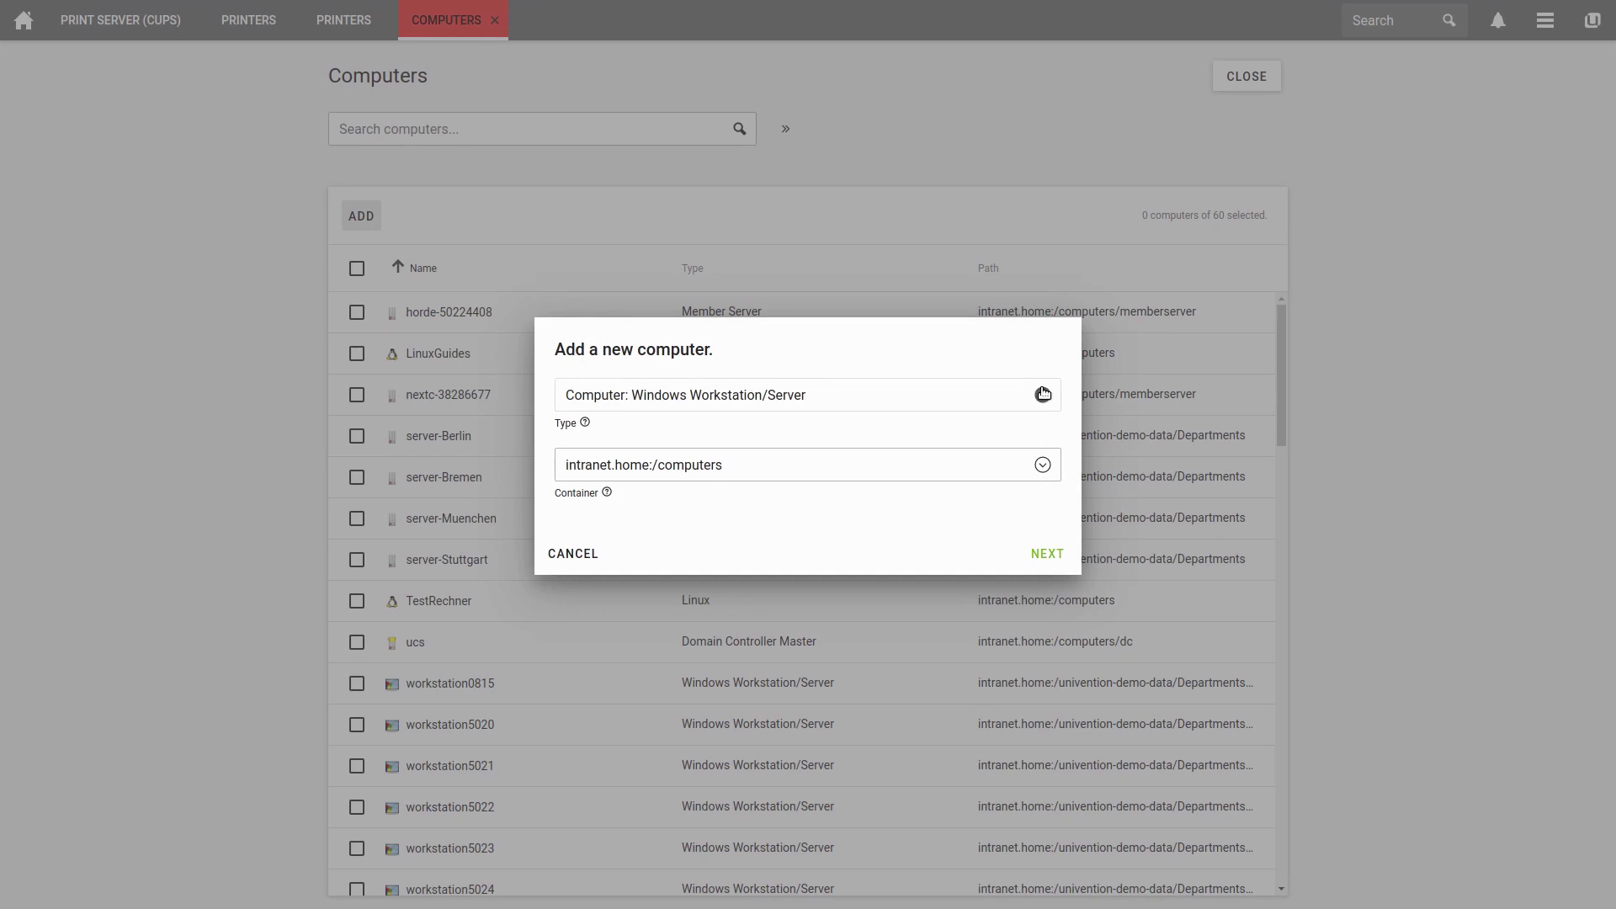
pyautogui.click(581, 395)
pyautogui.click(627, 502)
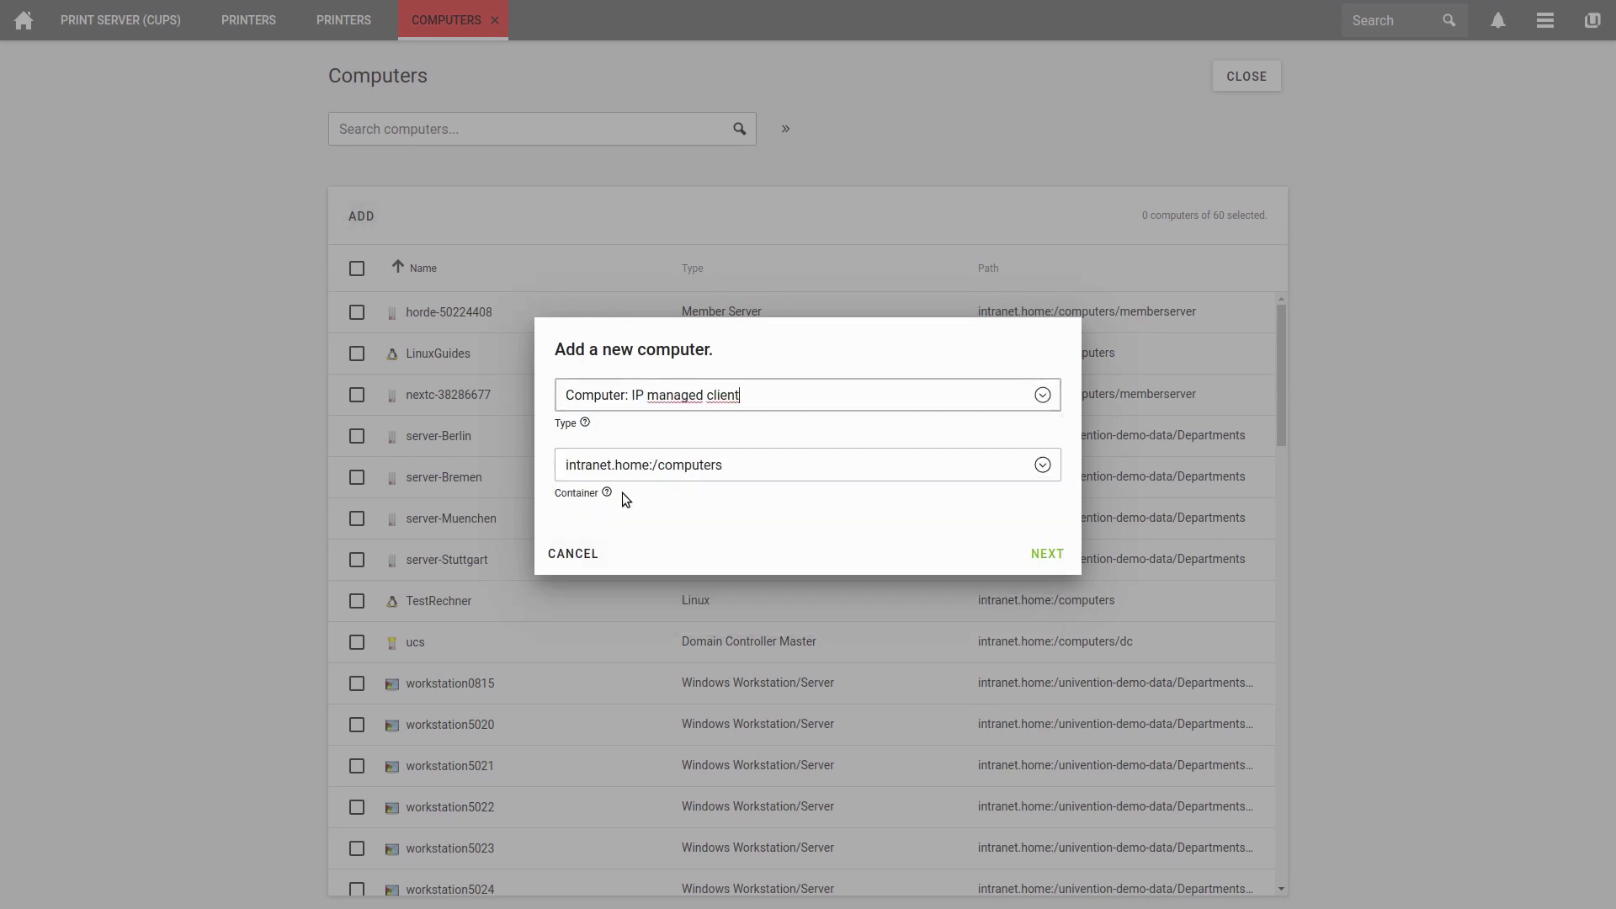
pyautogui.click(1044, 553)
pyautogui.write('color')
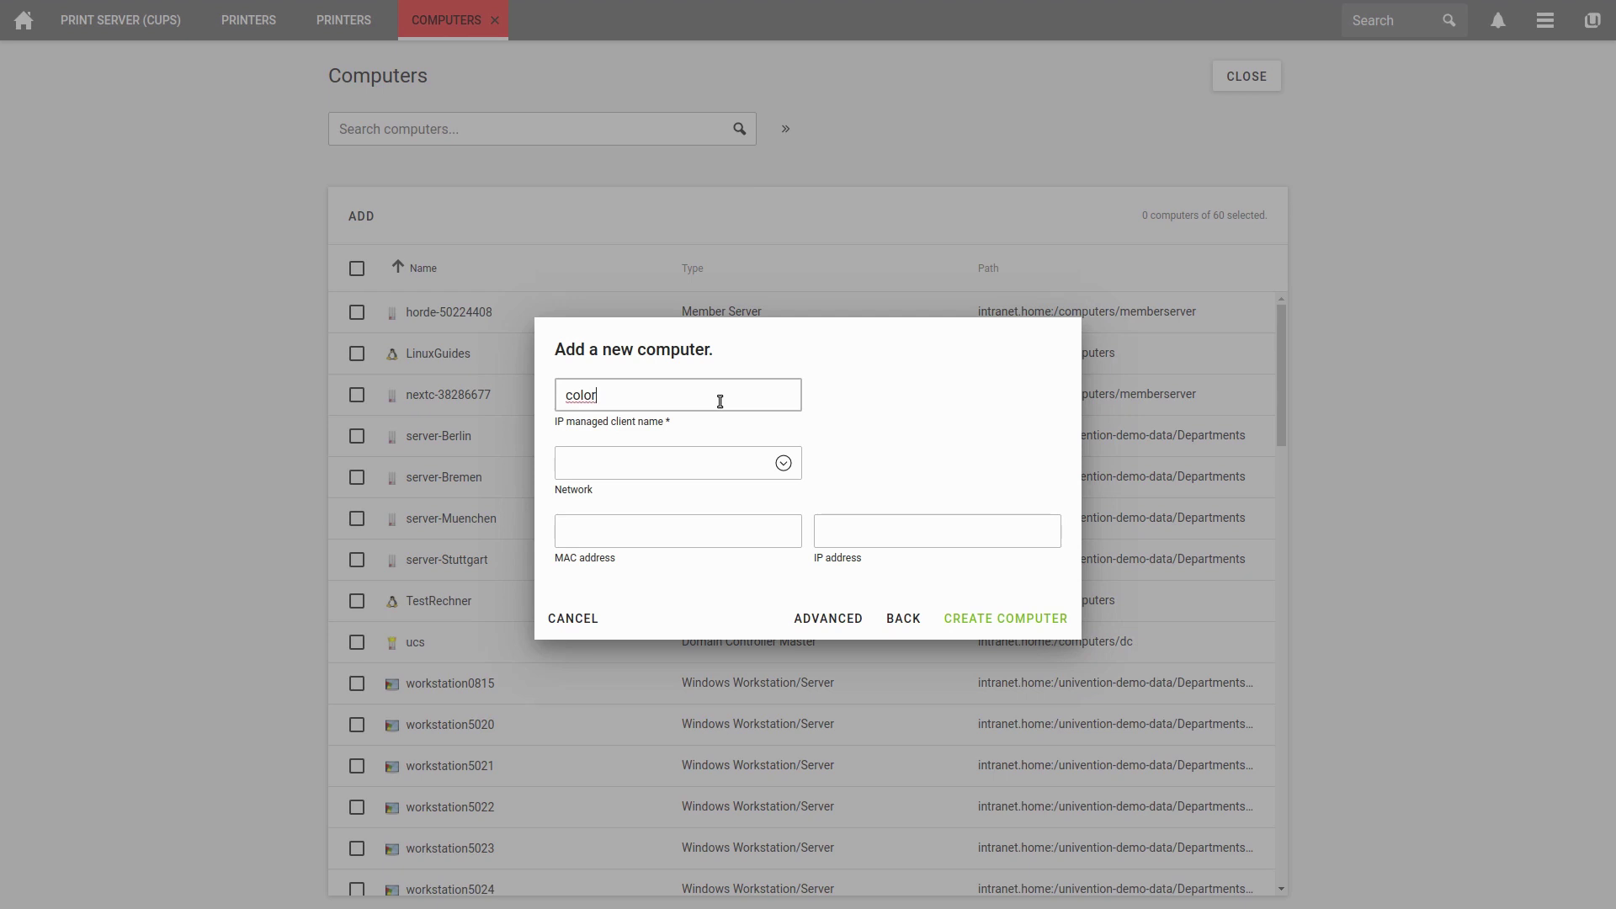
pyautogui.write(' laser')
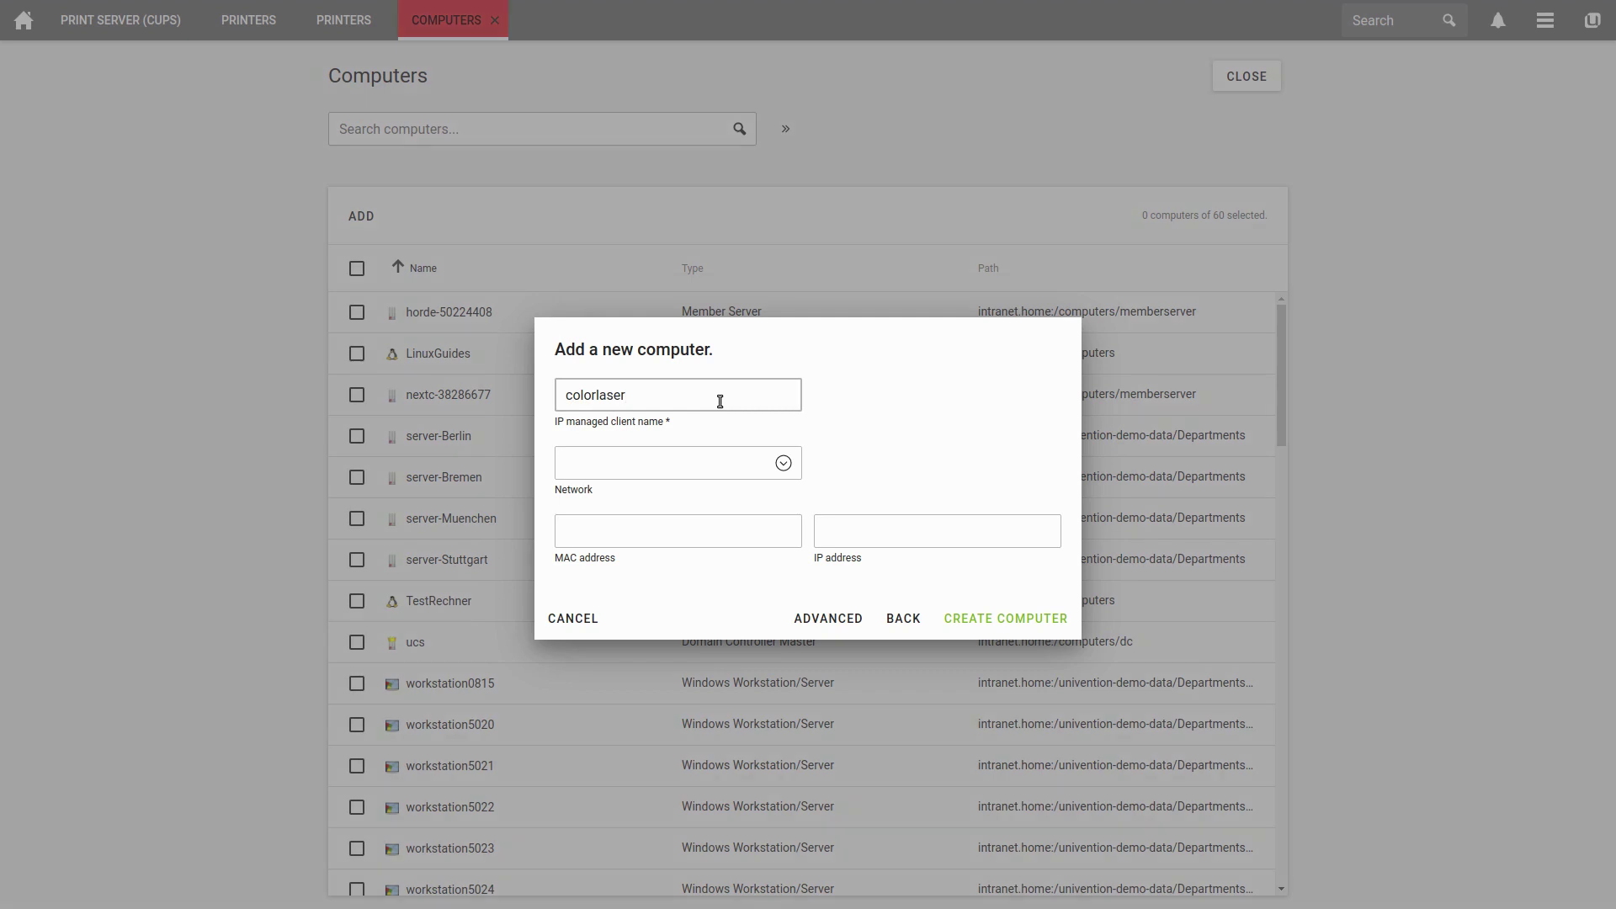
# Assign network default, MAC 40:8D:5C:75:56:B8 and IP 192.168.178.75, then create the computer.
pyautogui.click(783, 463)
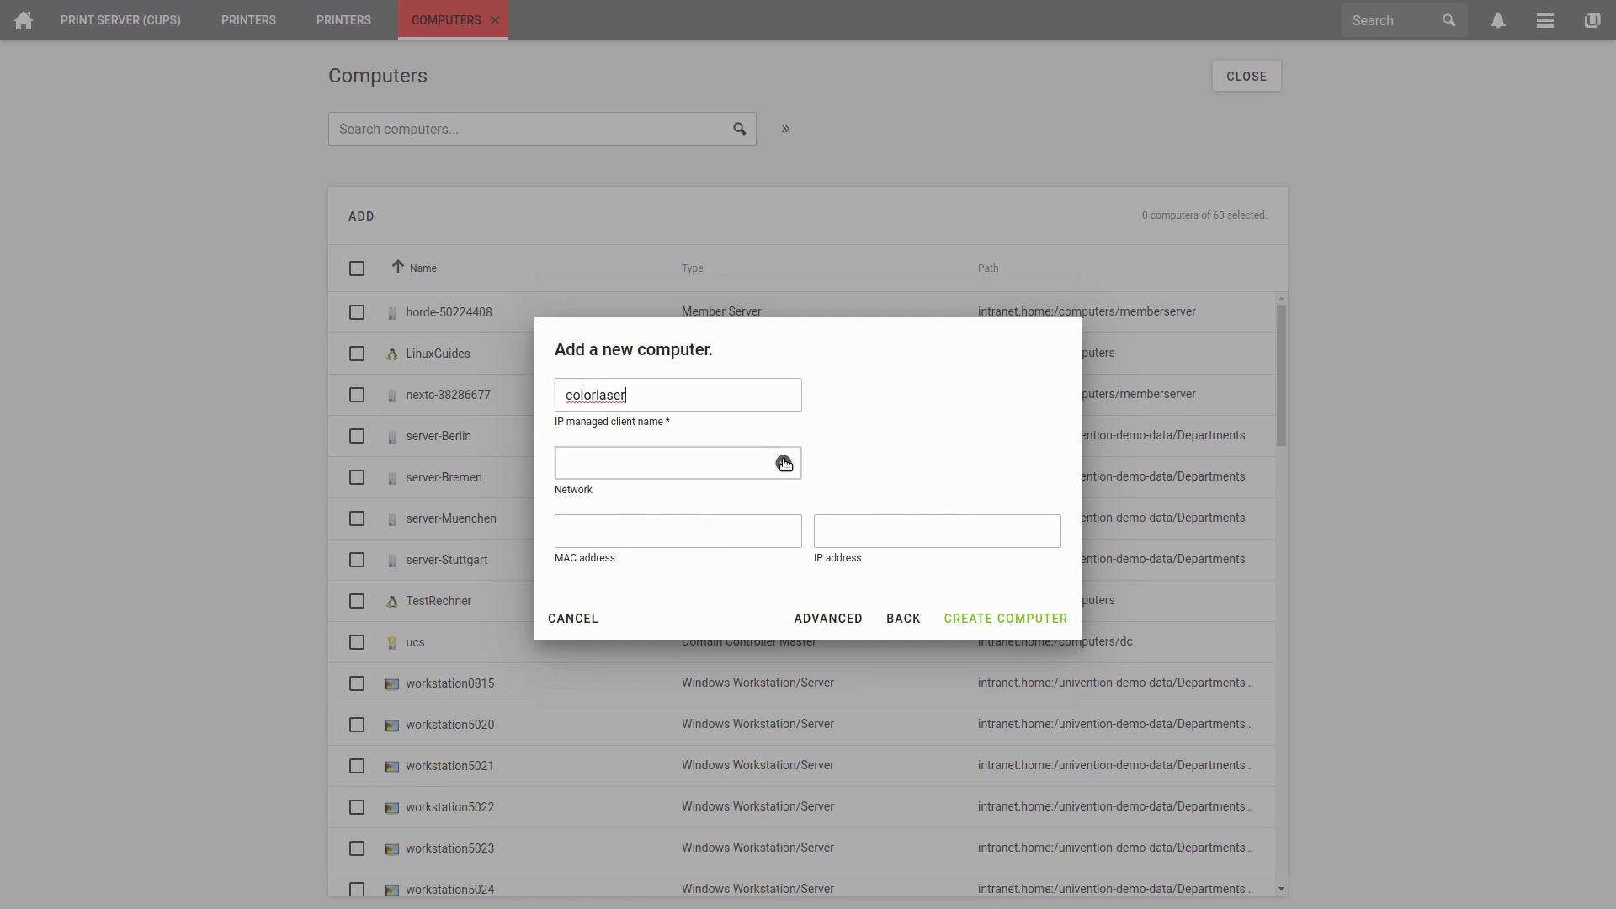
pyautogui.click(575, 511)
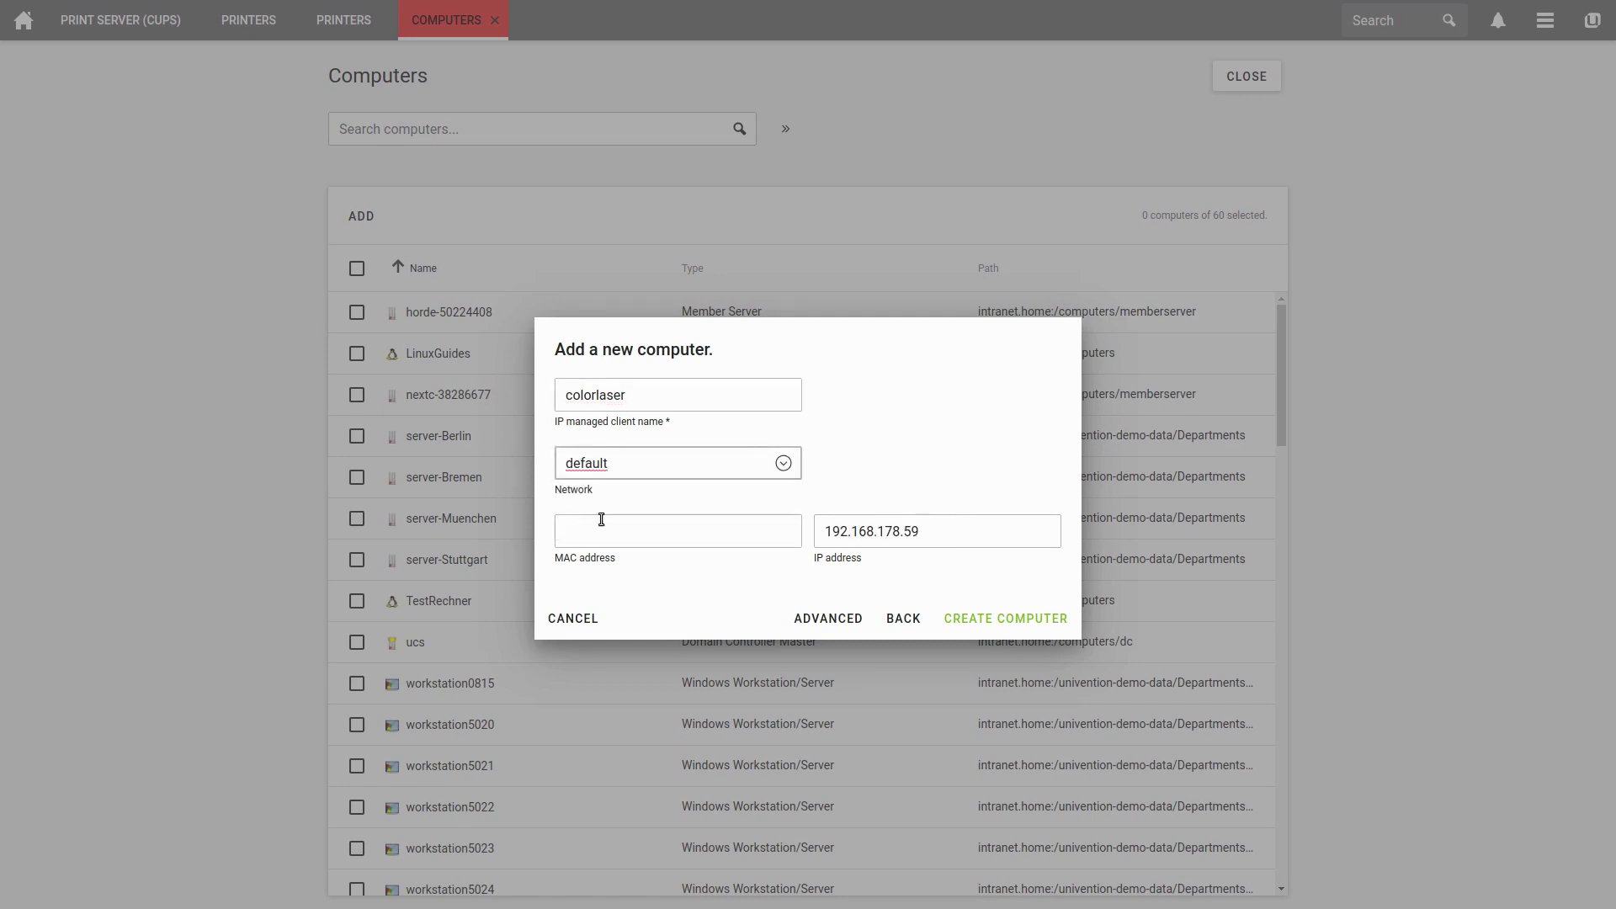
pyautogui.click(671, 533)
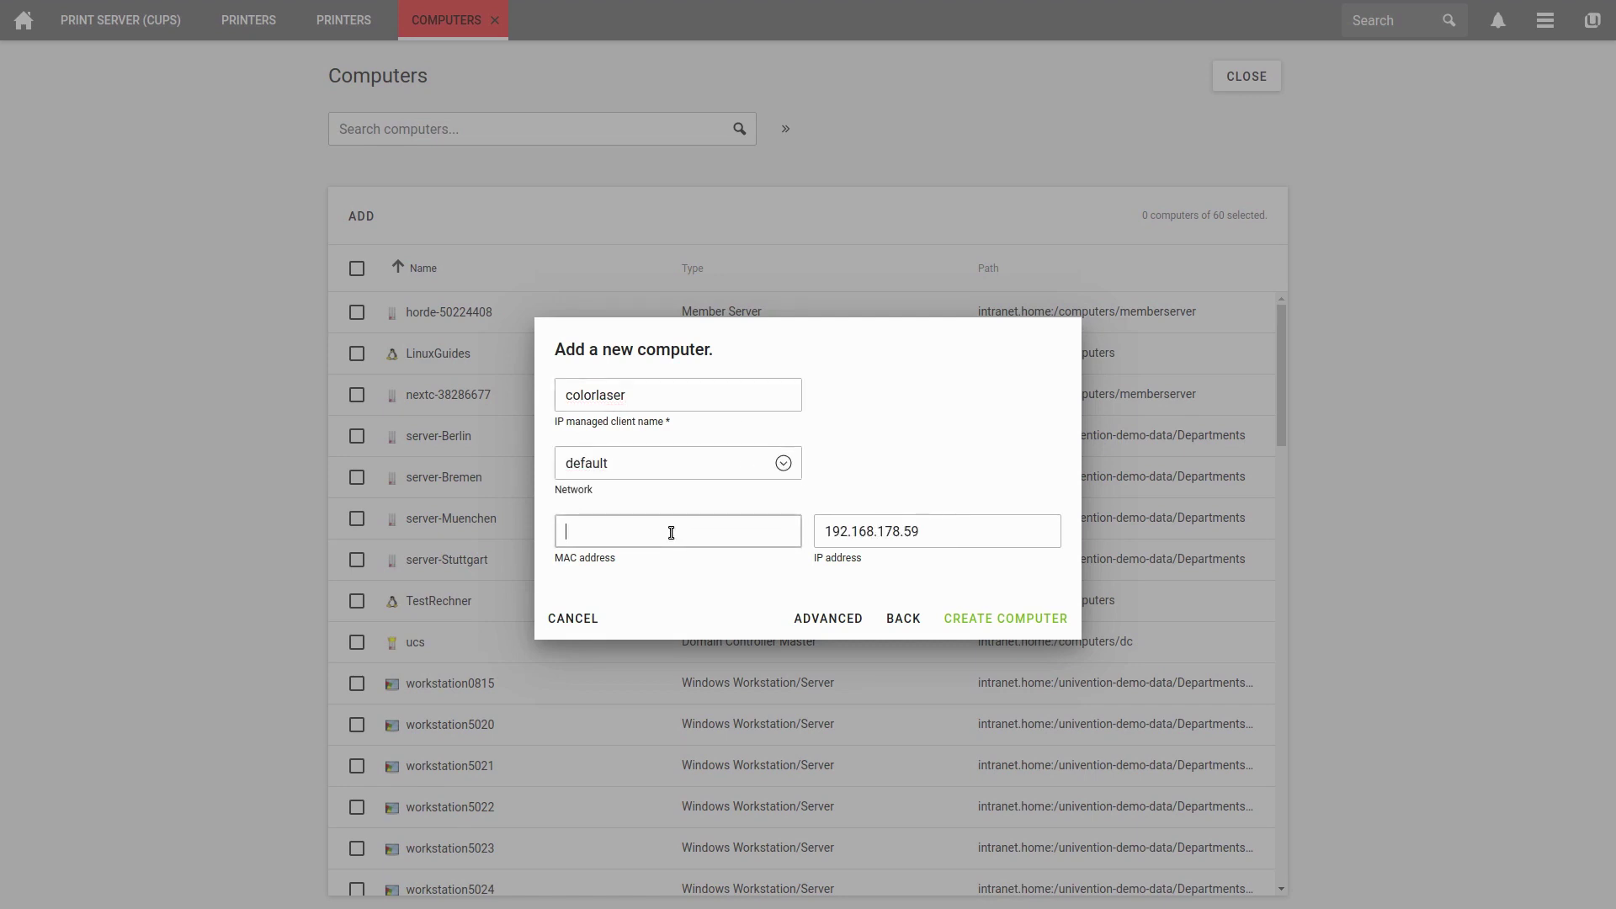
pyautogui.write('40:8D:5C:75:56:B')
pyautogui.press('Tab')
pyautogui.press('End')
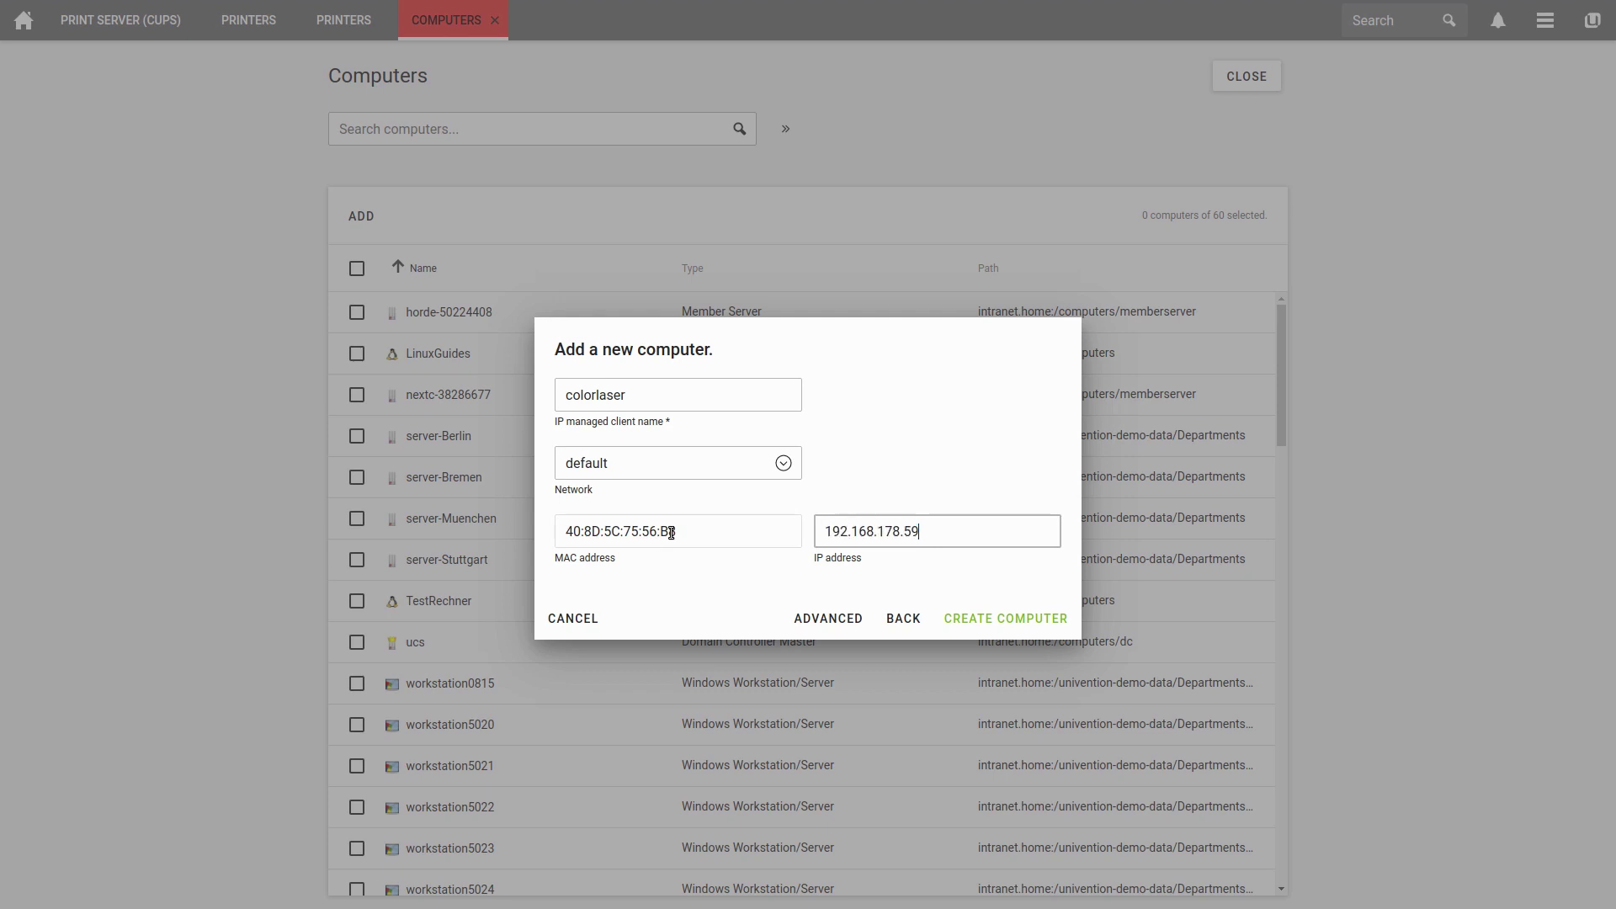
pyautogui.press('BackSpace')
pyautogui.press('BackSpace')
pyautogui.write('75')
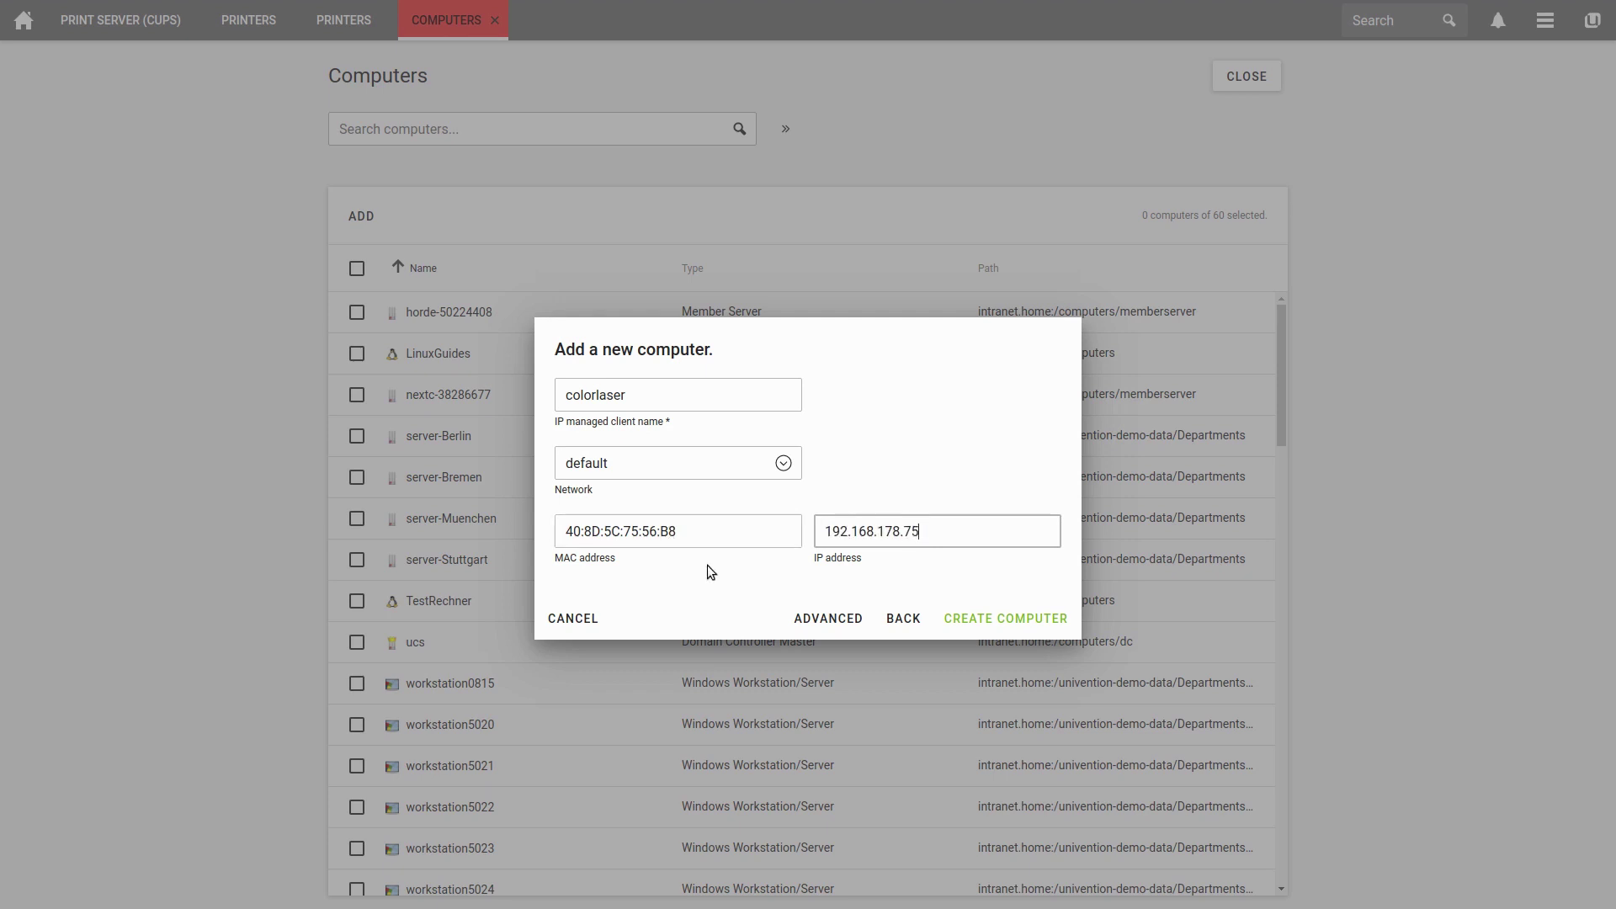
pyautogui.click(988, 607)
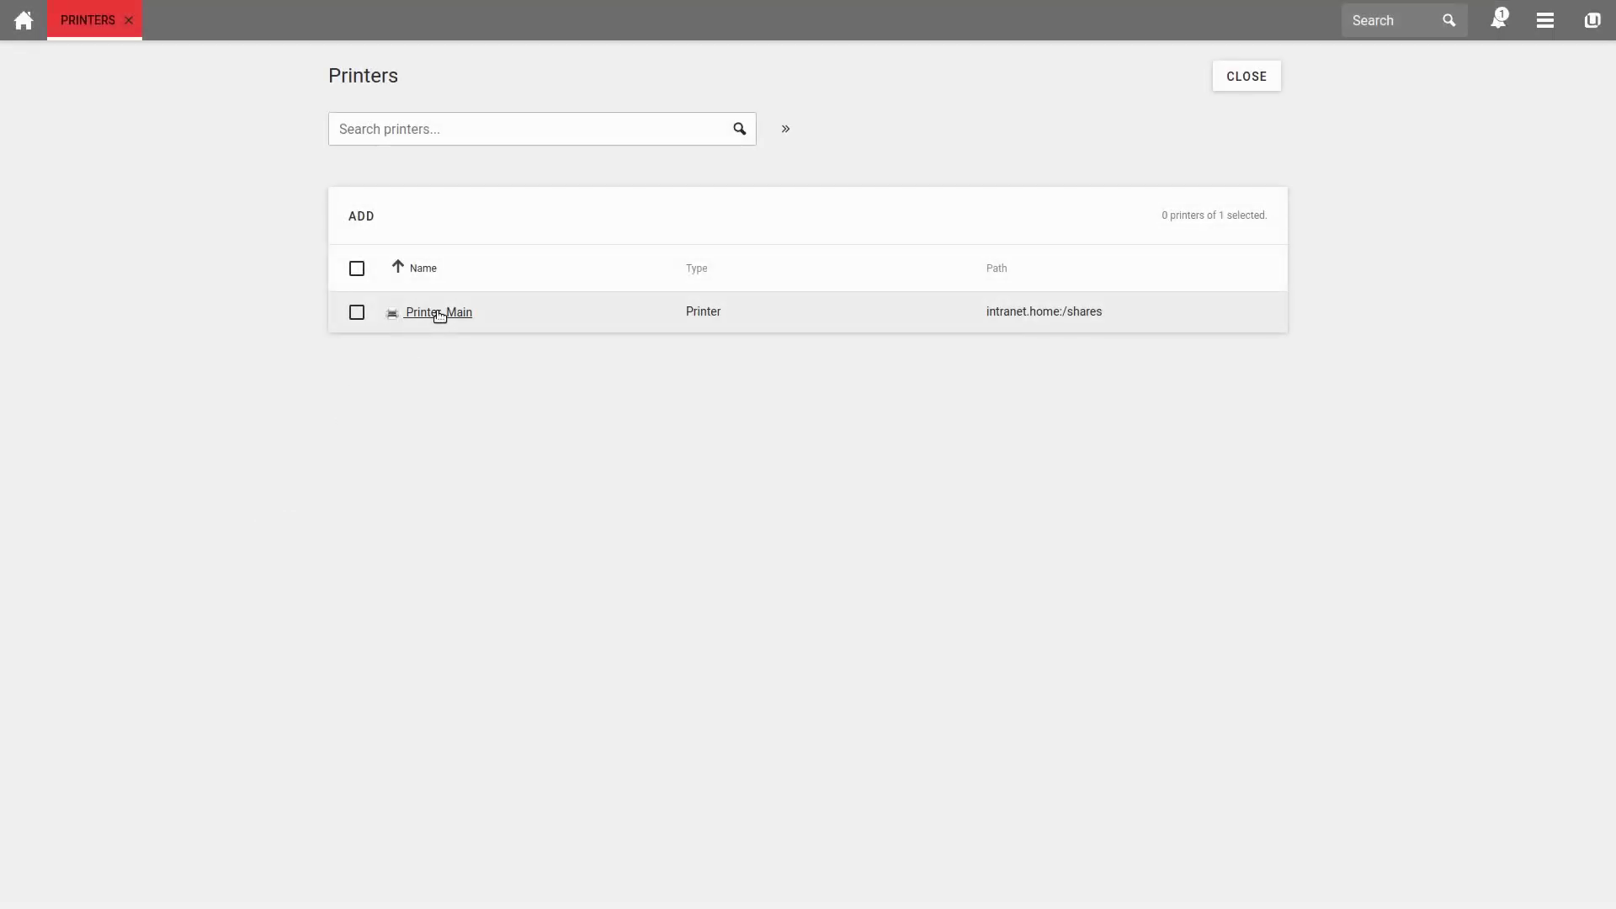
pyautogui.click(439, 313)
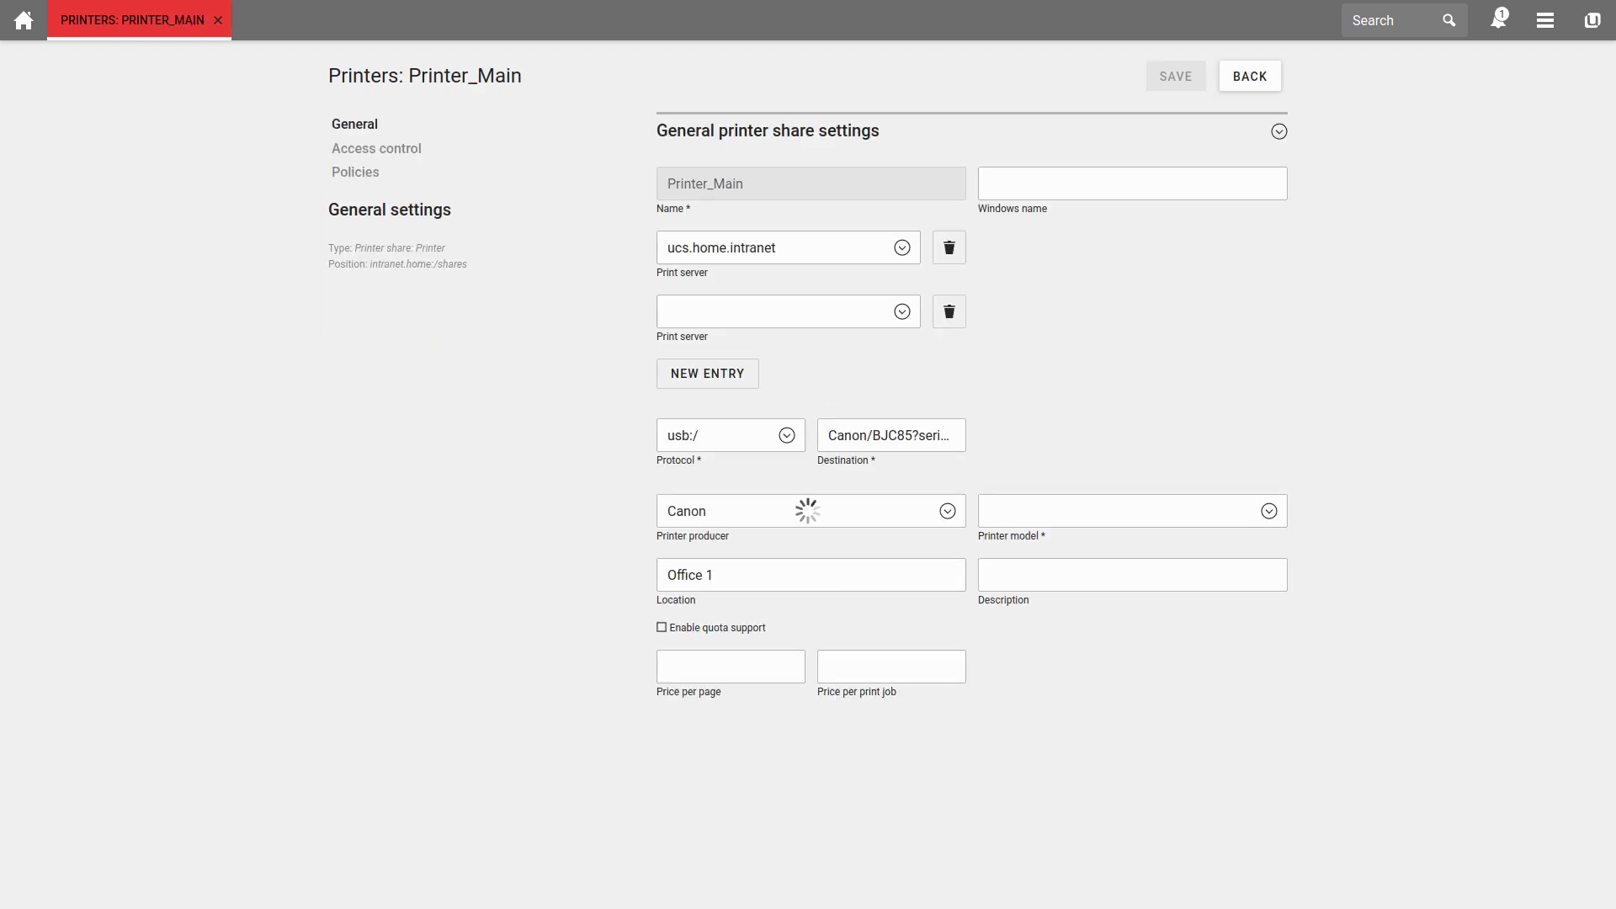
pyautogui.click(370, 155)
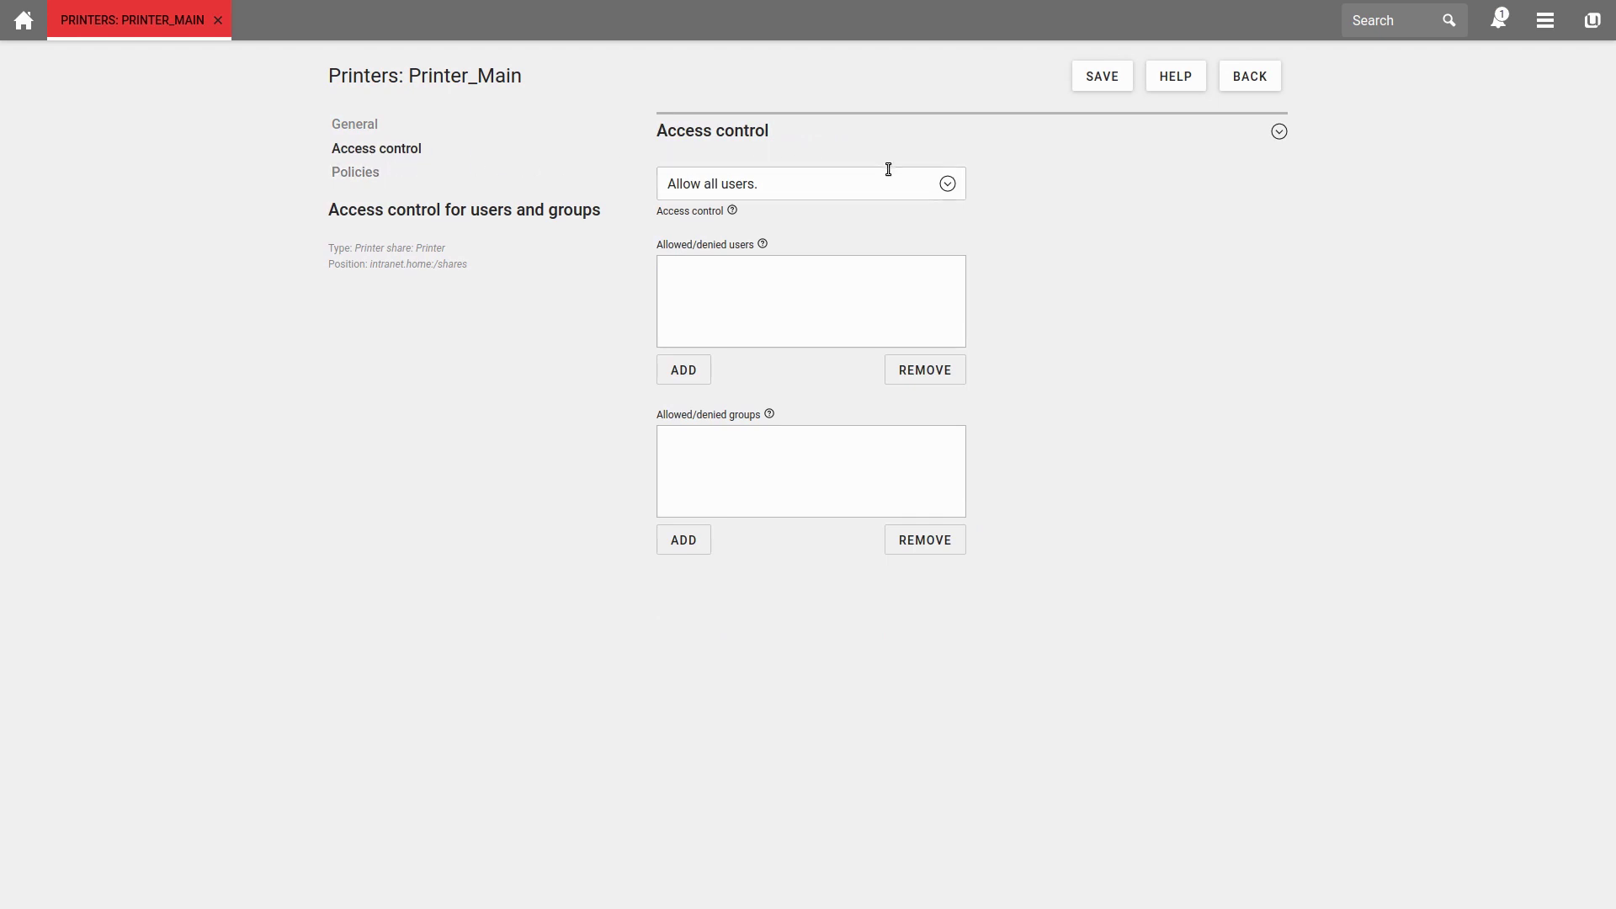
pyautogui.click(948, 184)
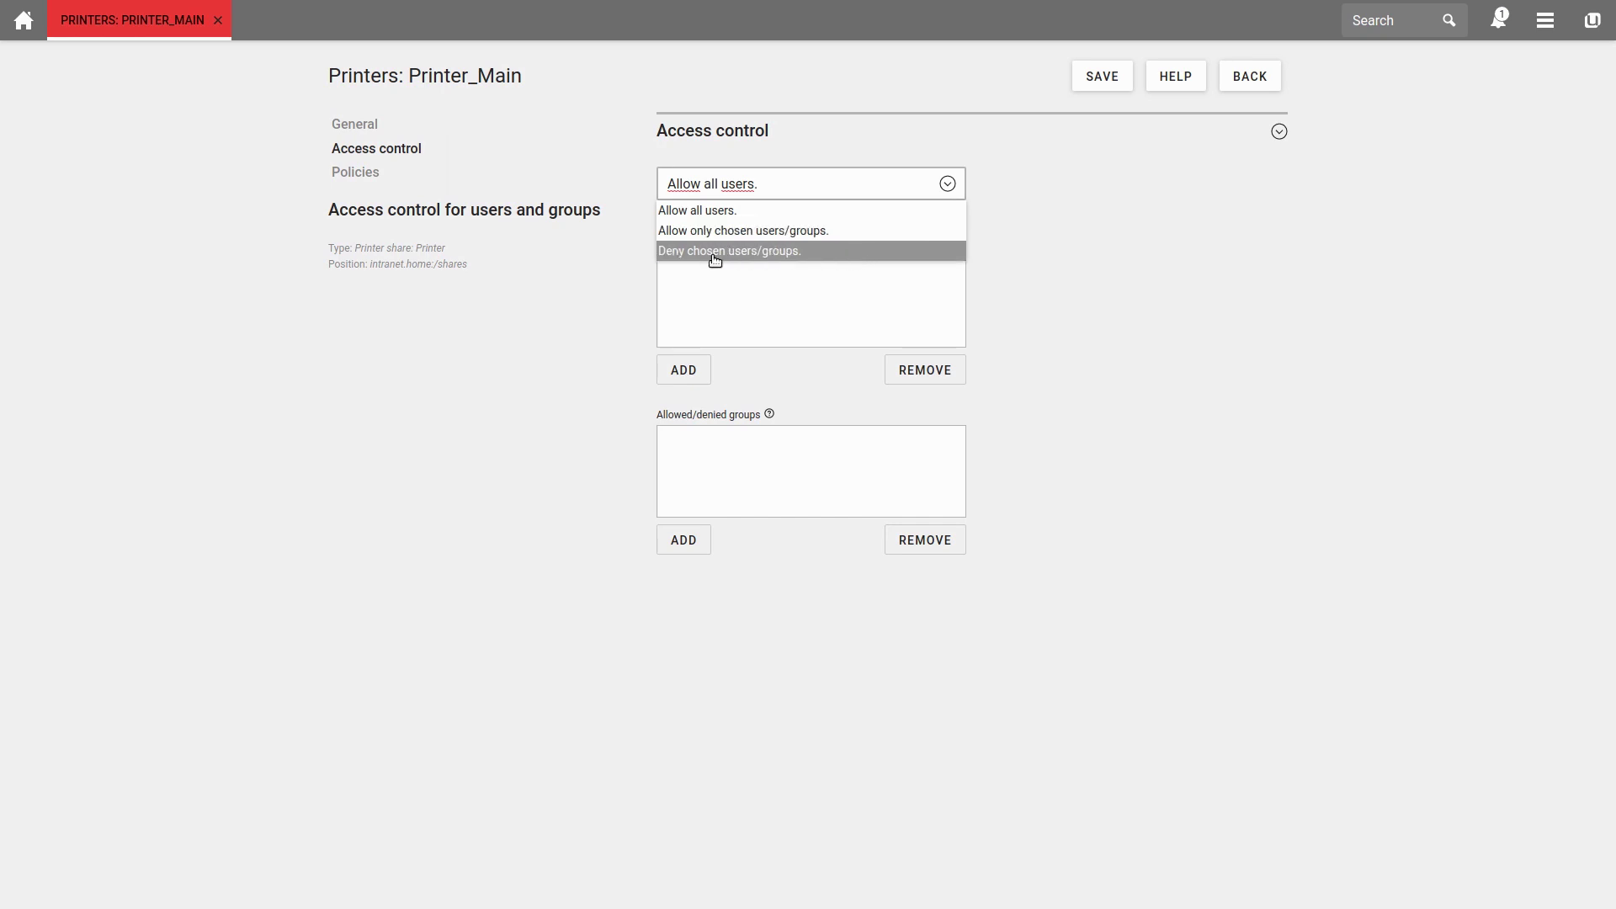
pyautogui.click(1006, 256)
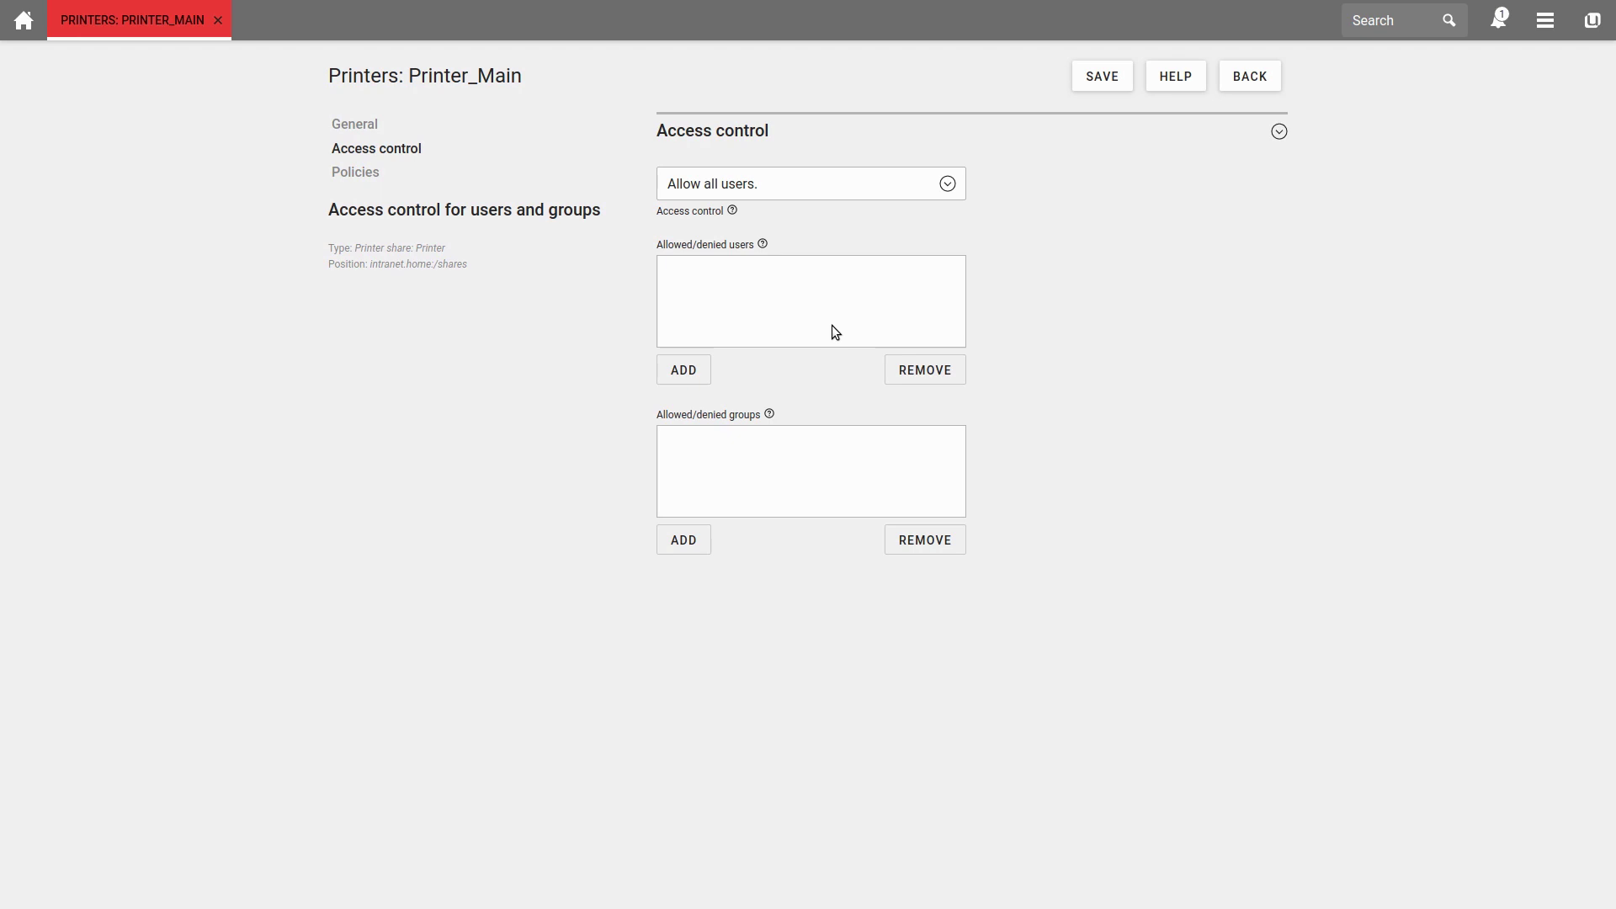
pyautogui.click(1092, 88)
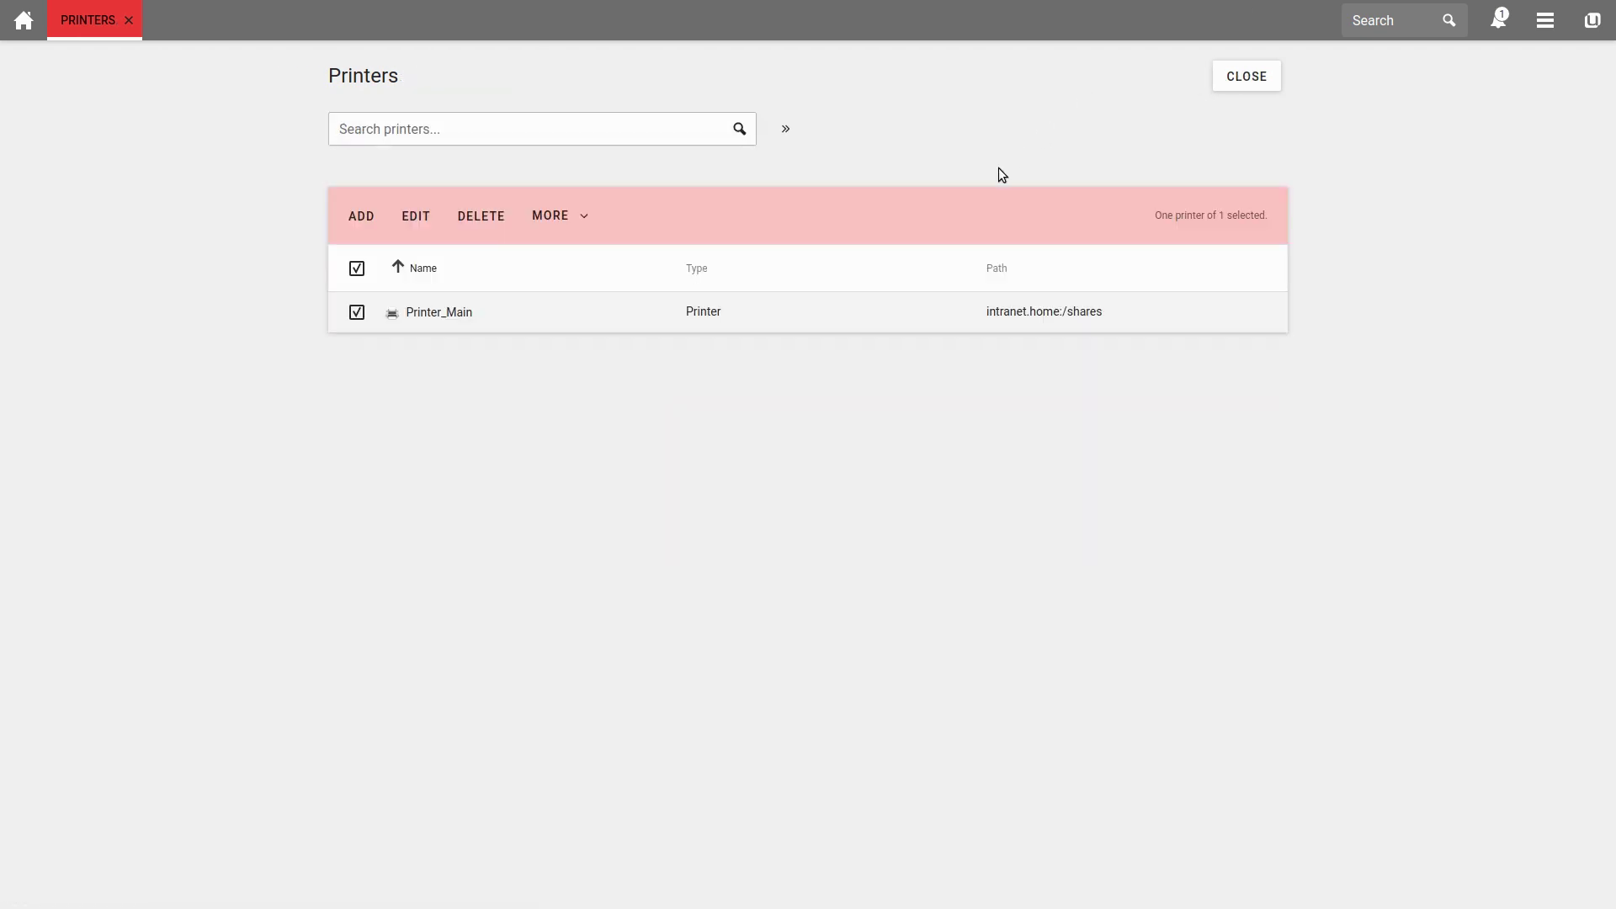
# Start a 'Printer share: Printer group', then back out without creating it.
pyautogui.click(359, 313)
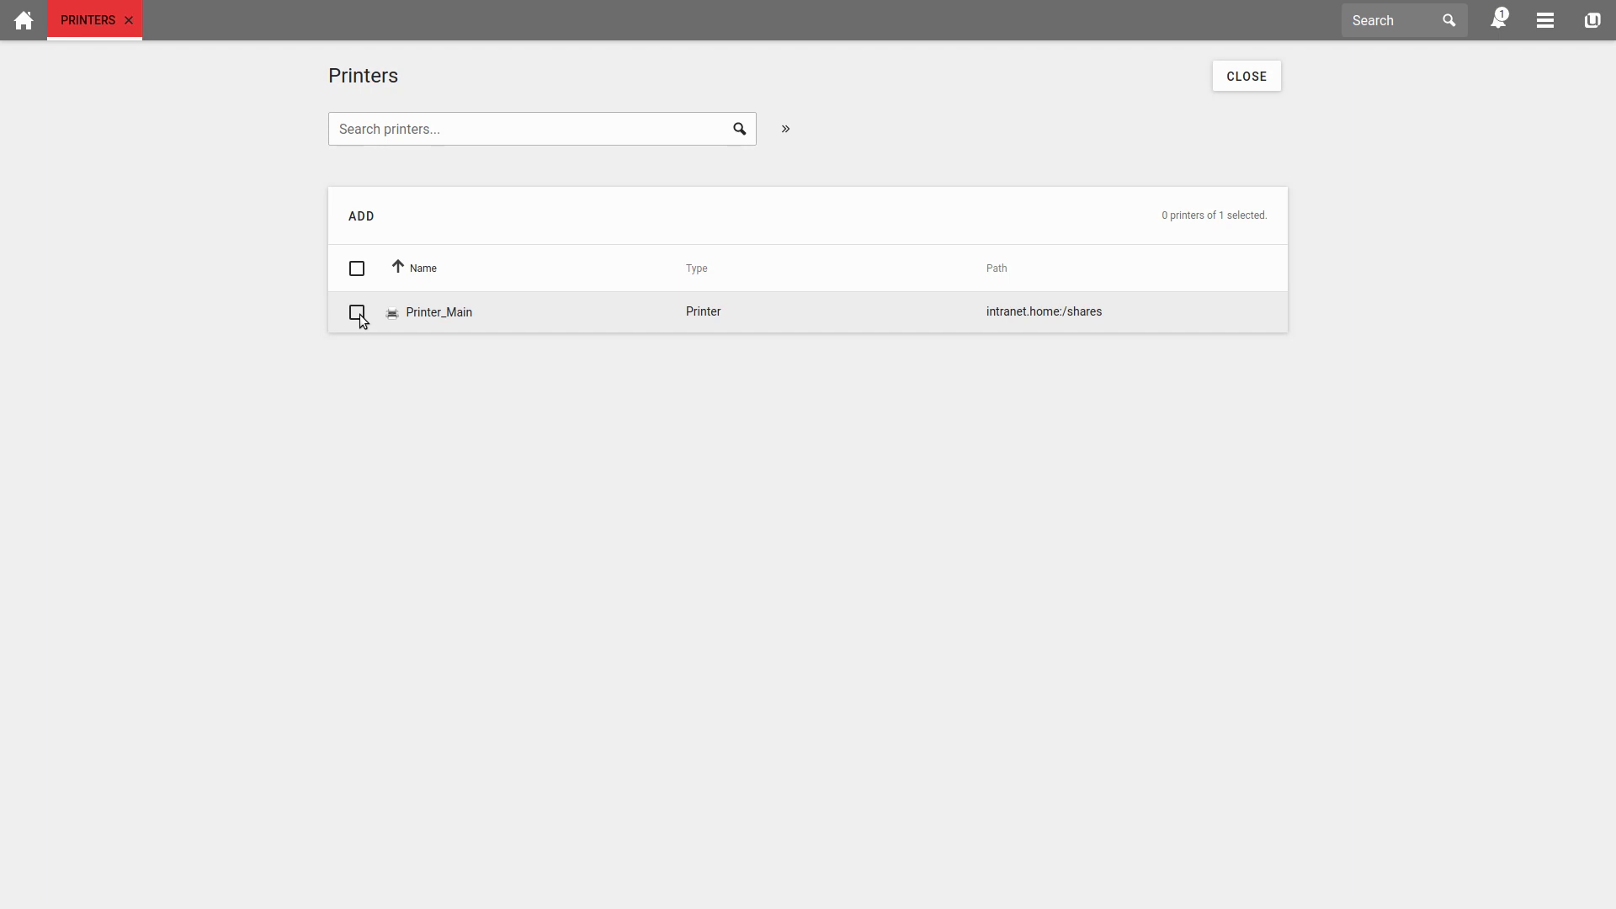
pyautogui.click(362, 216)
pyautogui.click(1042, 438)
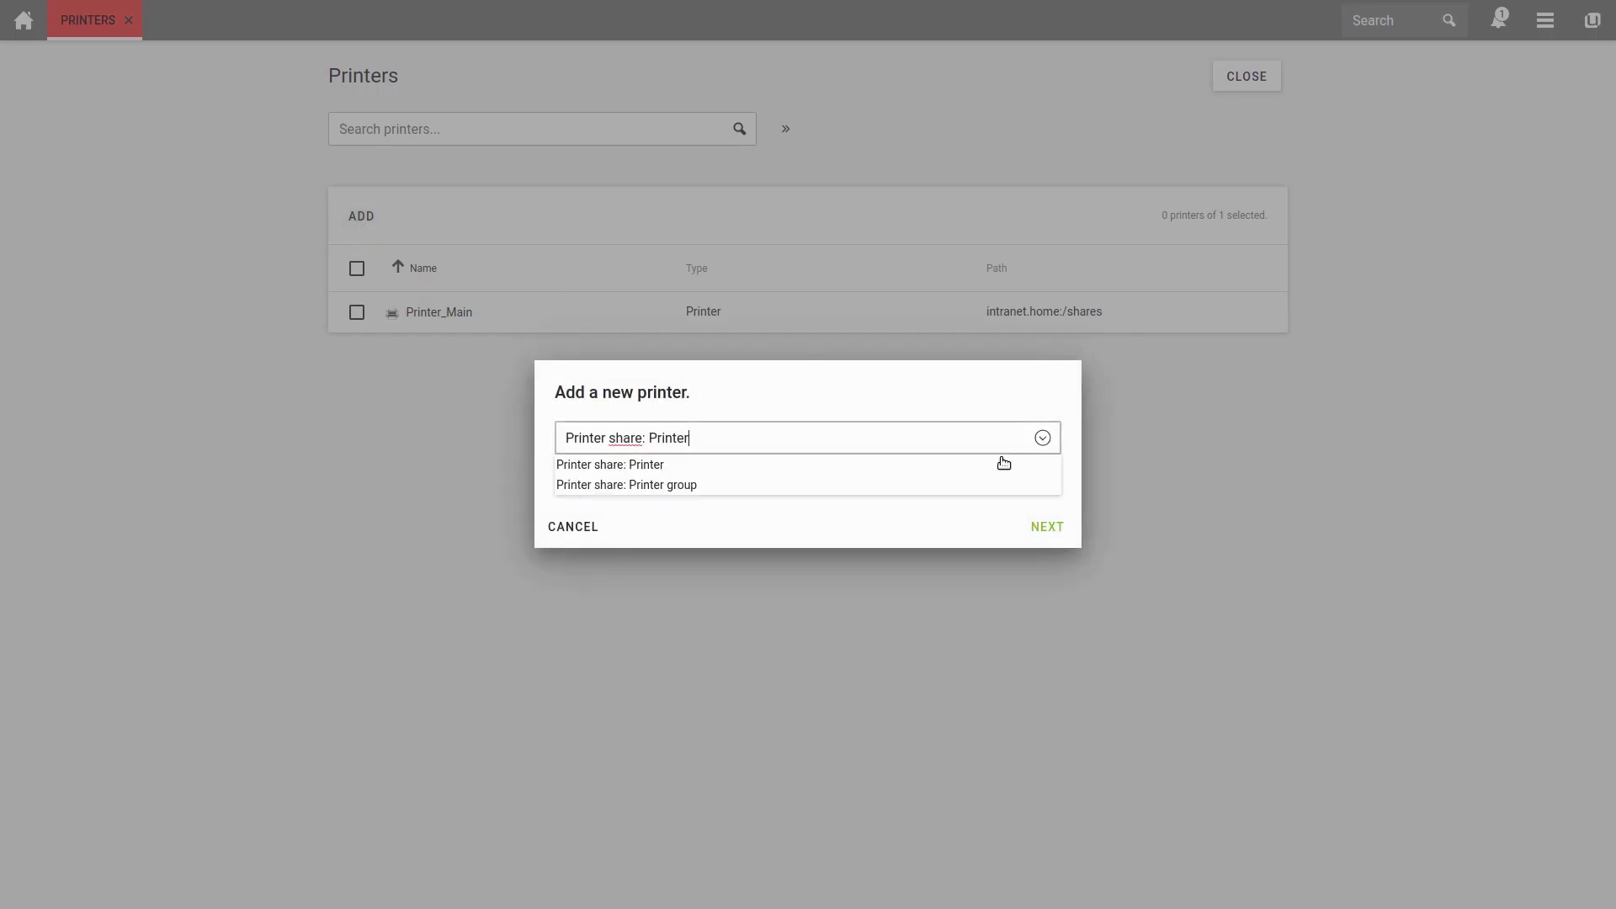
pyautogui.click(590, 485)
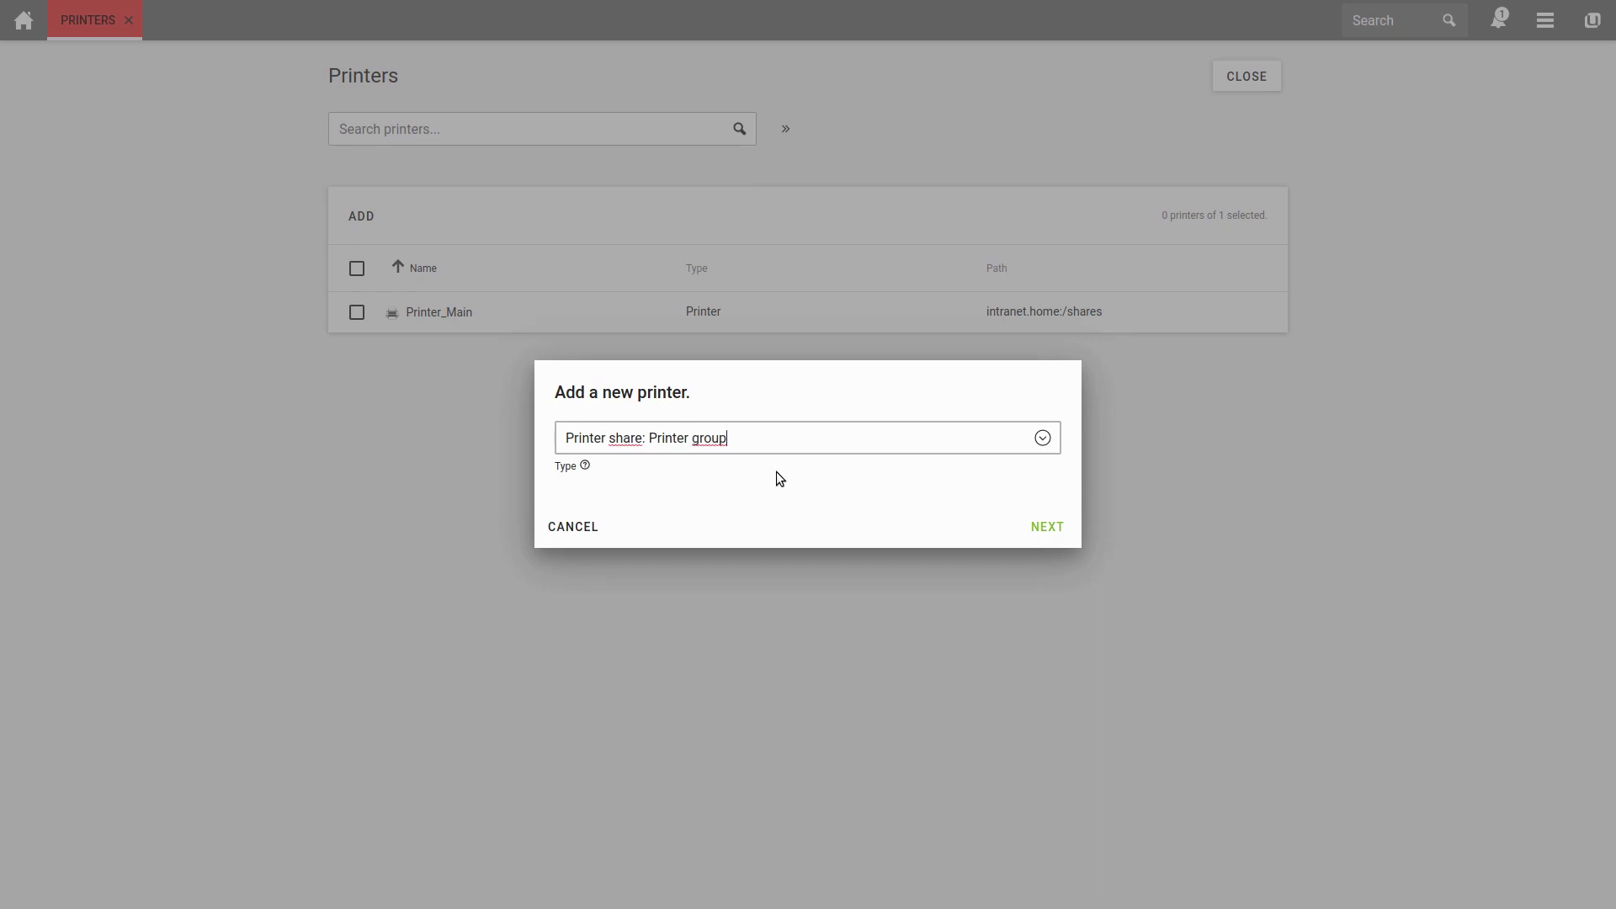
pyautogui.click(1048, 528)
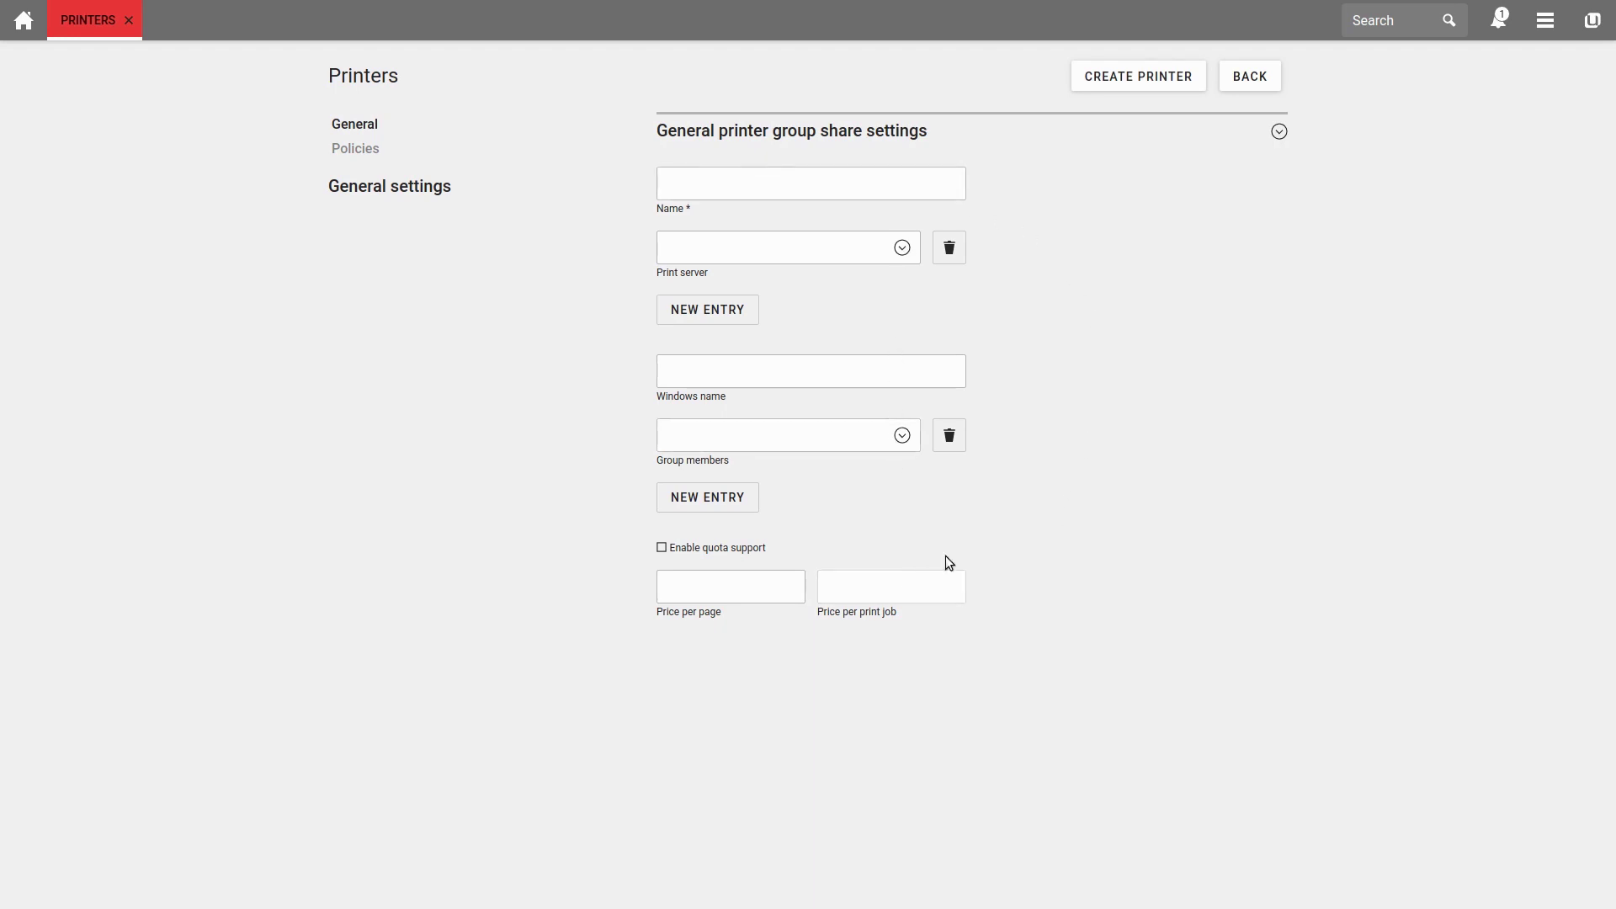
pyautogui.click(1247, 74)
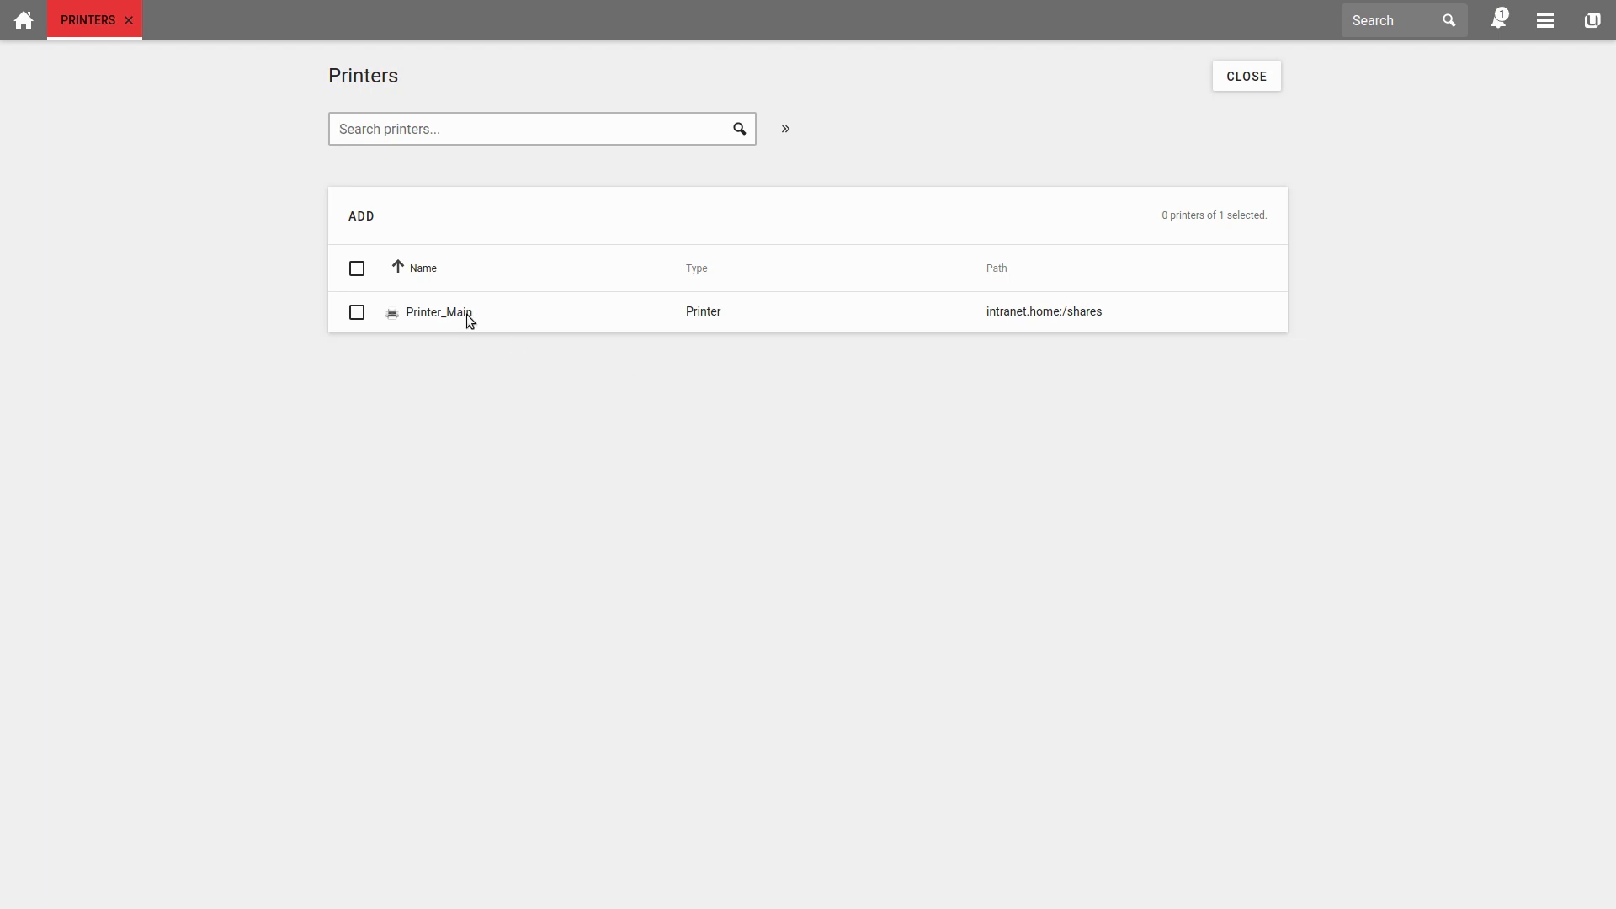
# Close Printers, open Print jobs, select the ucs/Printer_Main queue and dismiss the MORE menu.
pyautogui.click(123, 14)
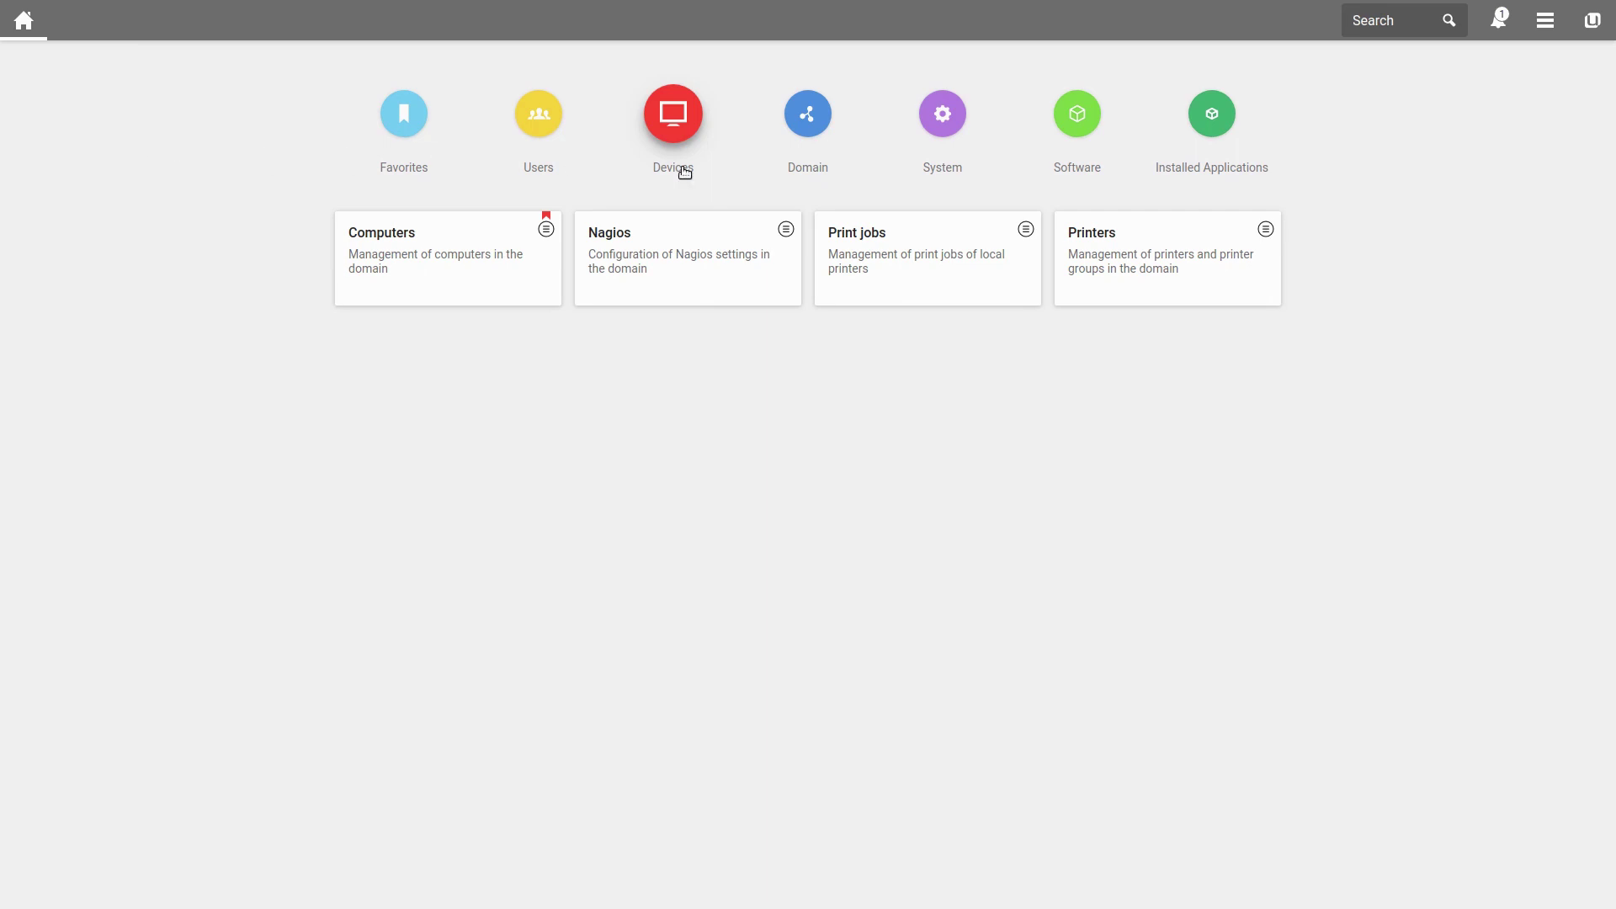
pyautogui.click(940, 247)
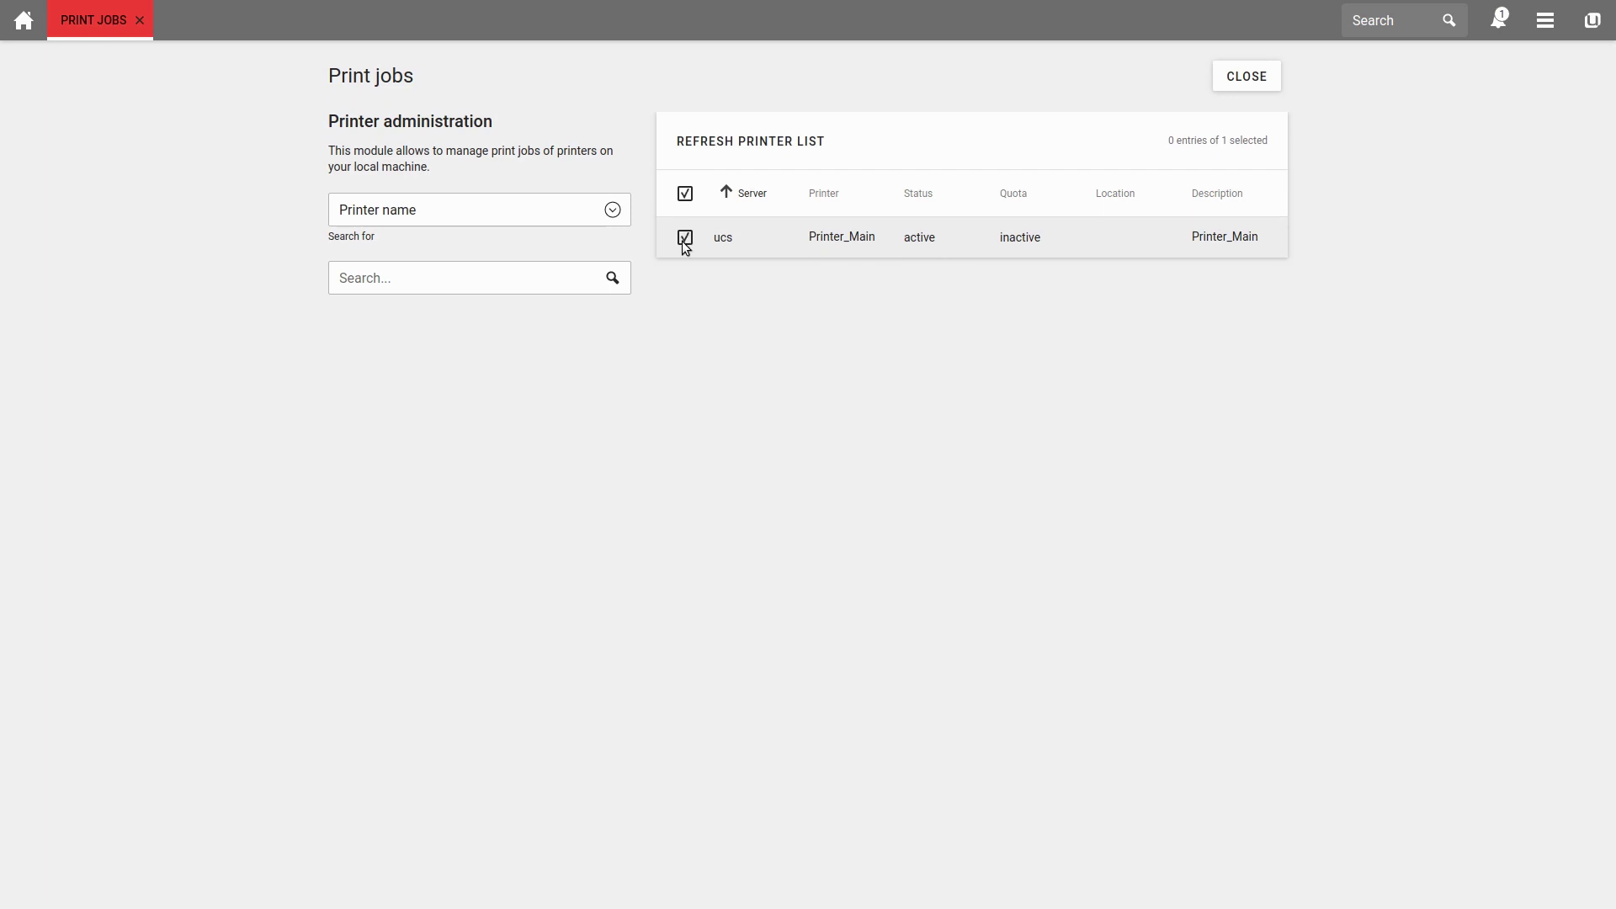
pyautogui.click(683, 240)
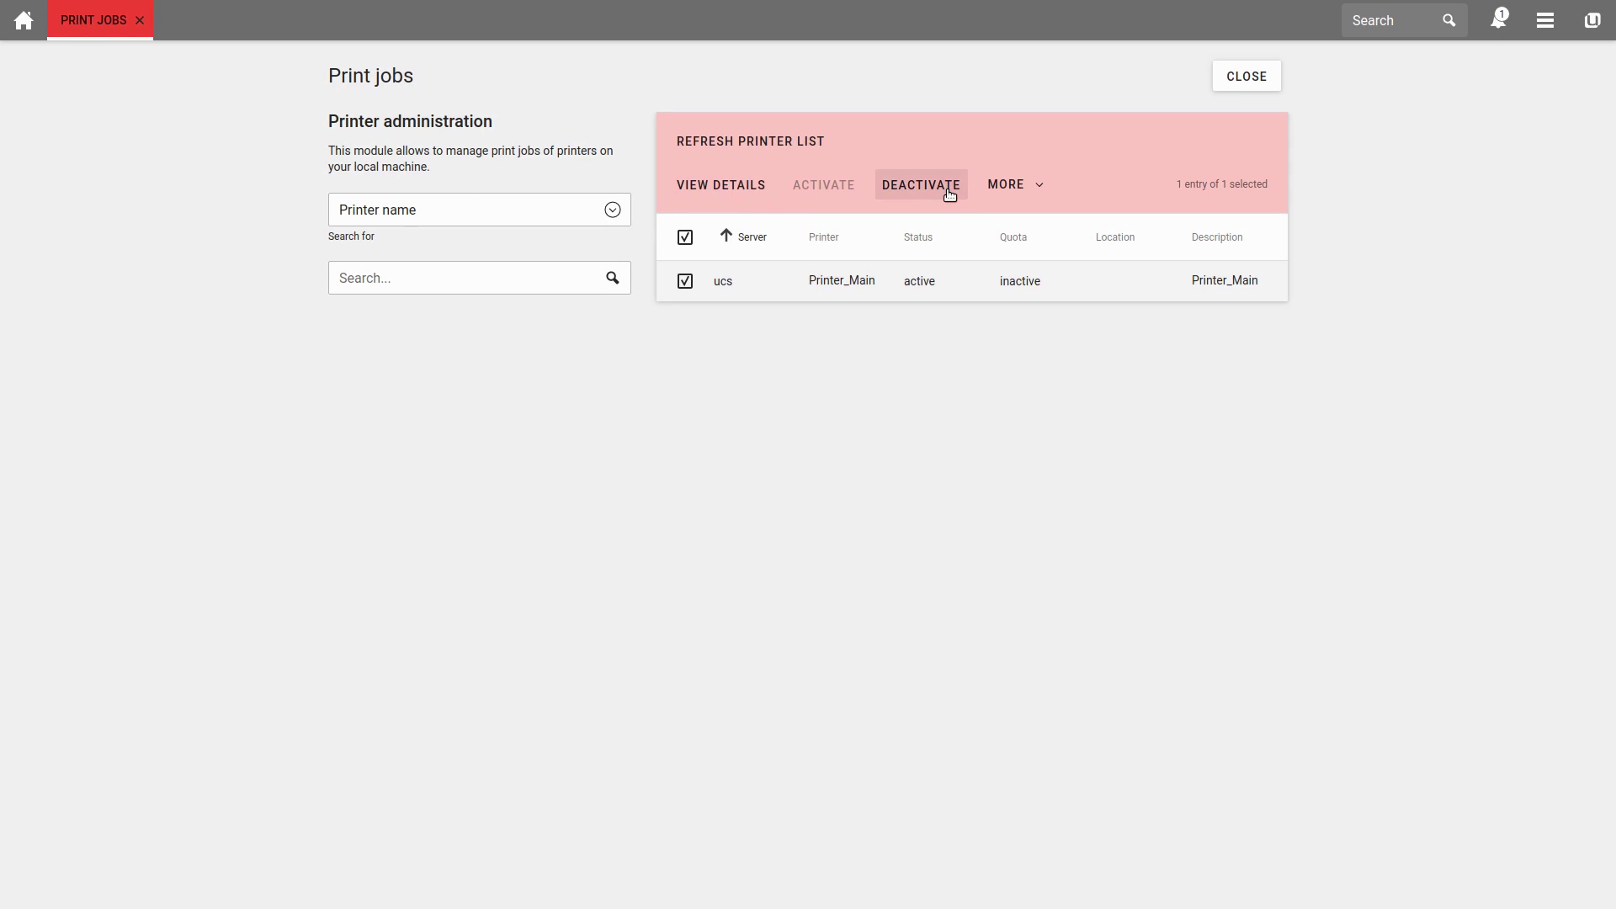
pyautogui.click(1027, 188)
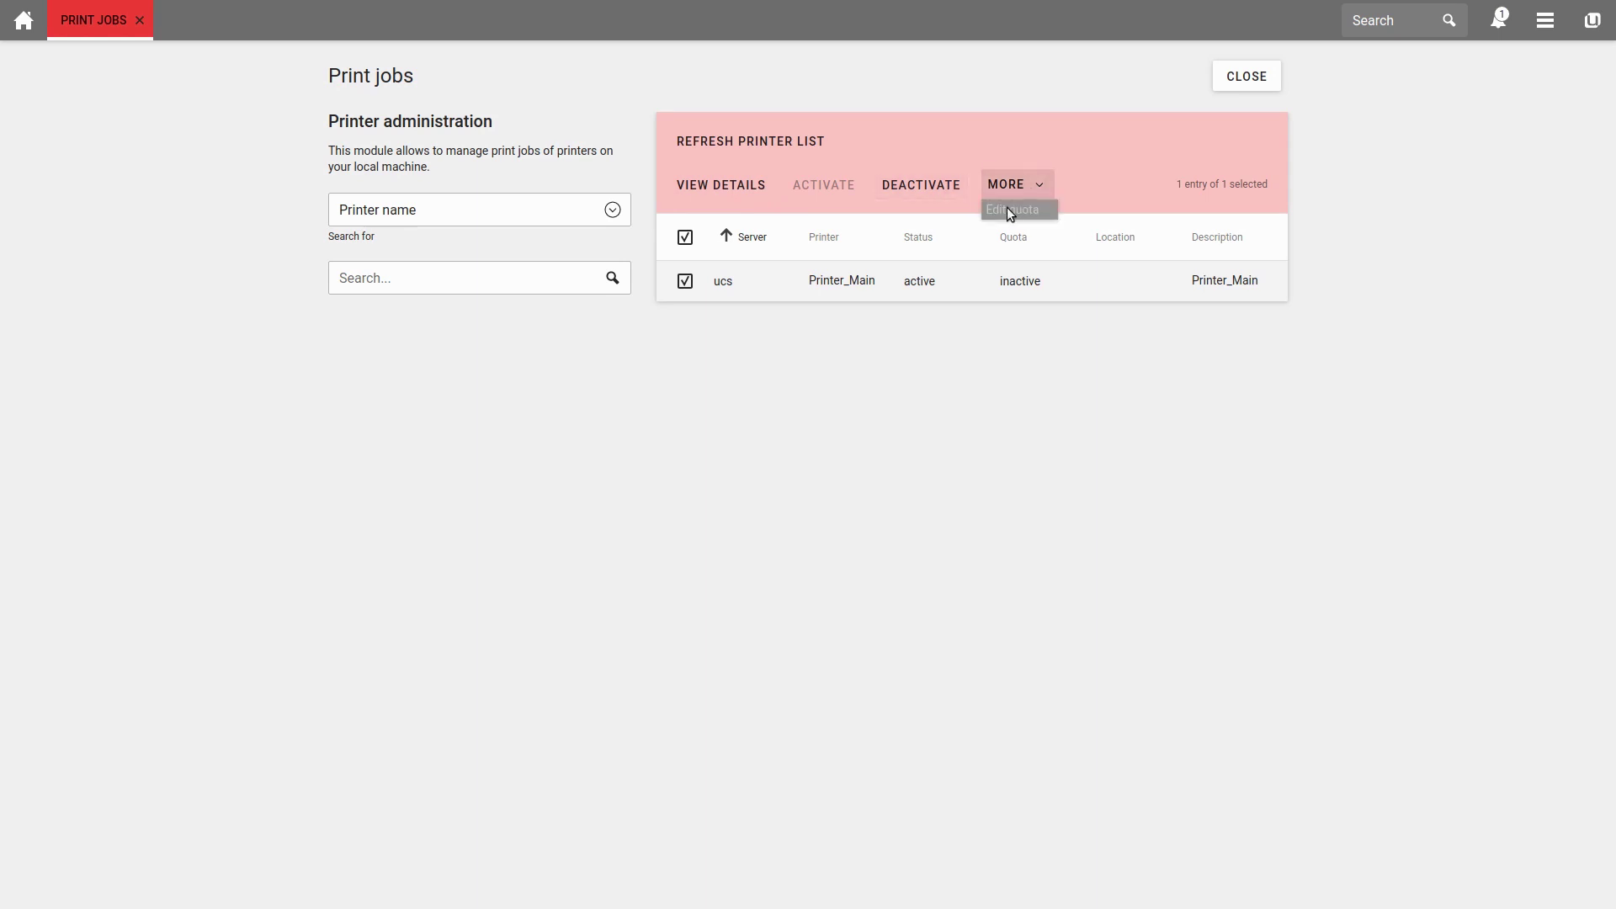
pyautogui.click(1107, 211)
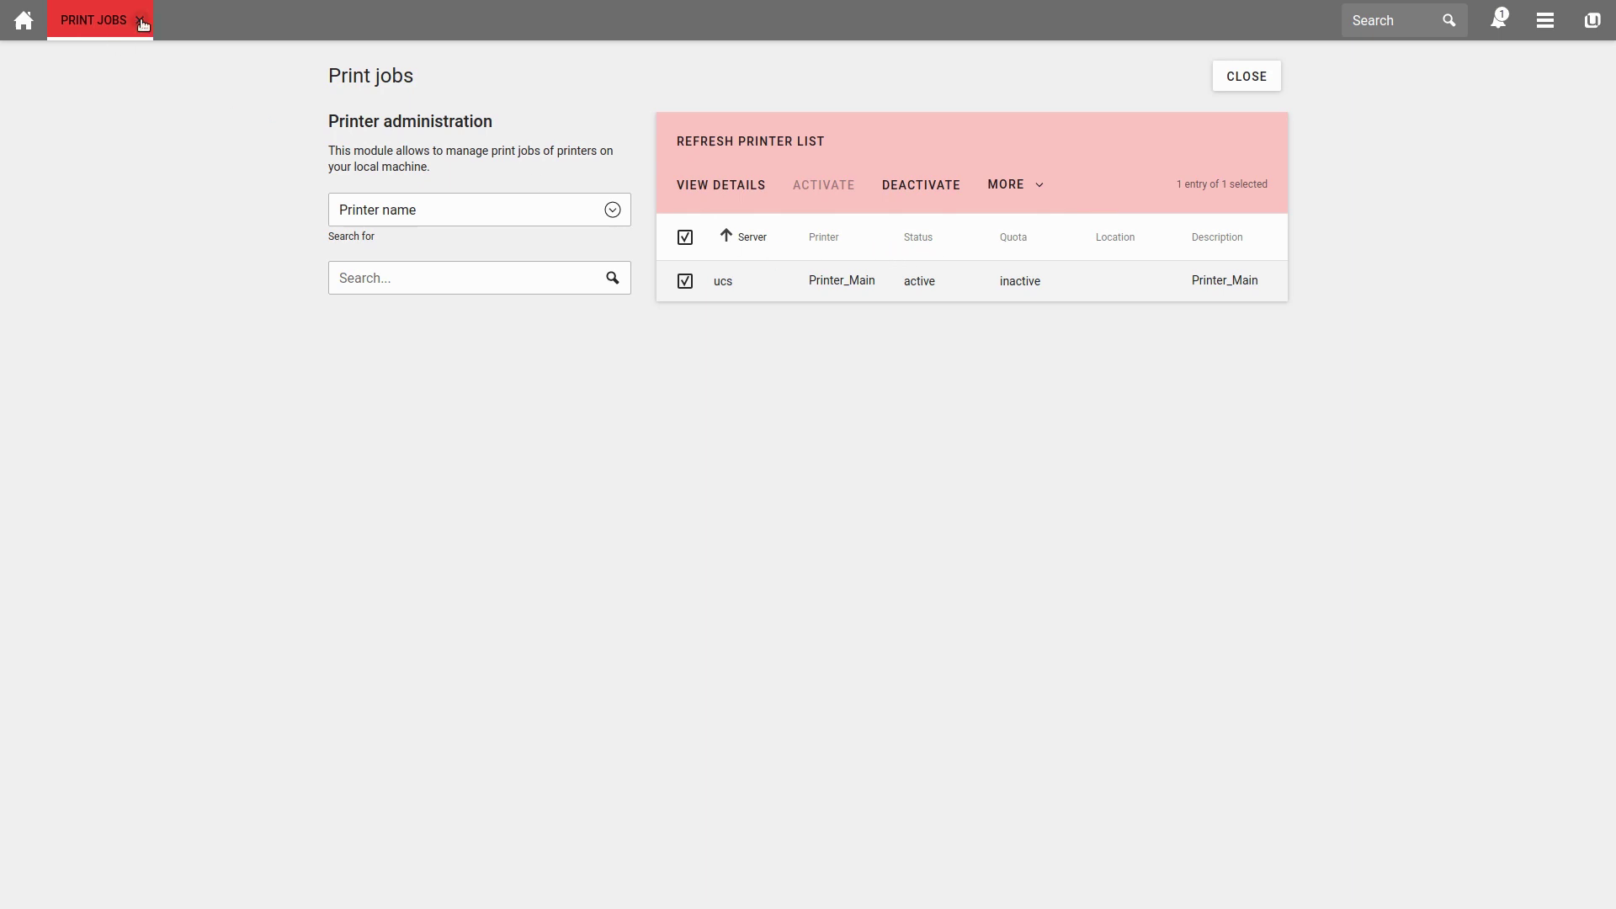
# Close Print jobs, reopen the Printers module and select Printer_Main.
pyautogui.click(140, 20)
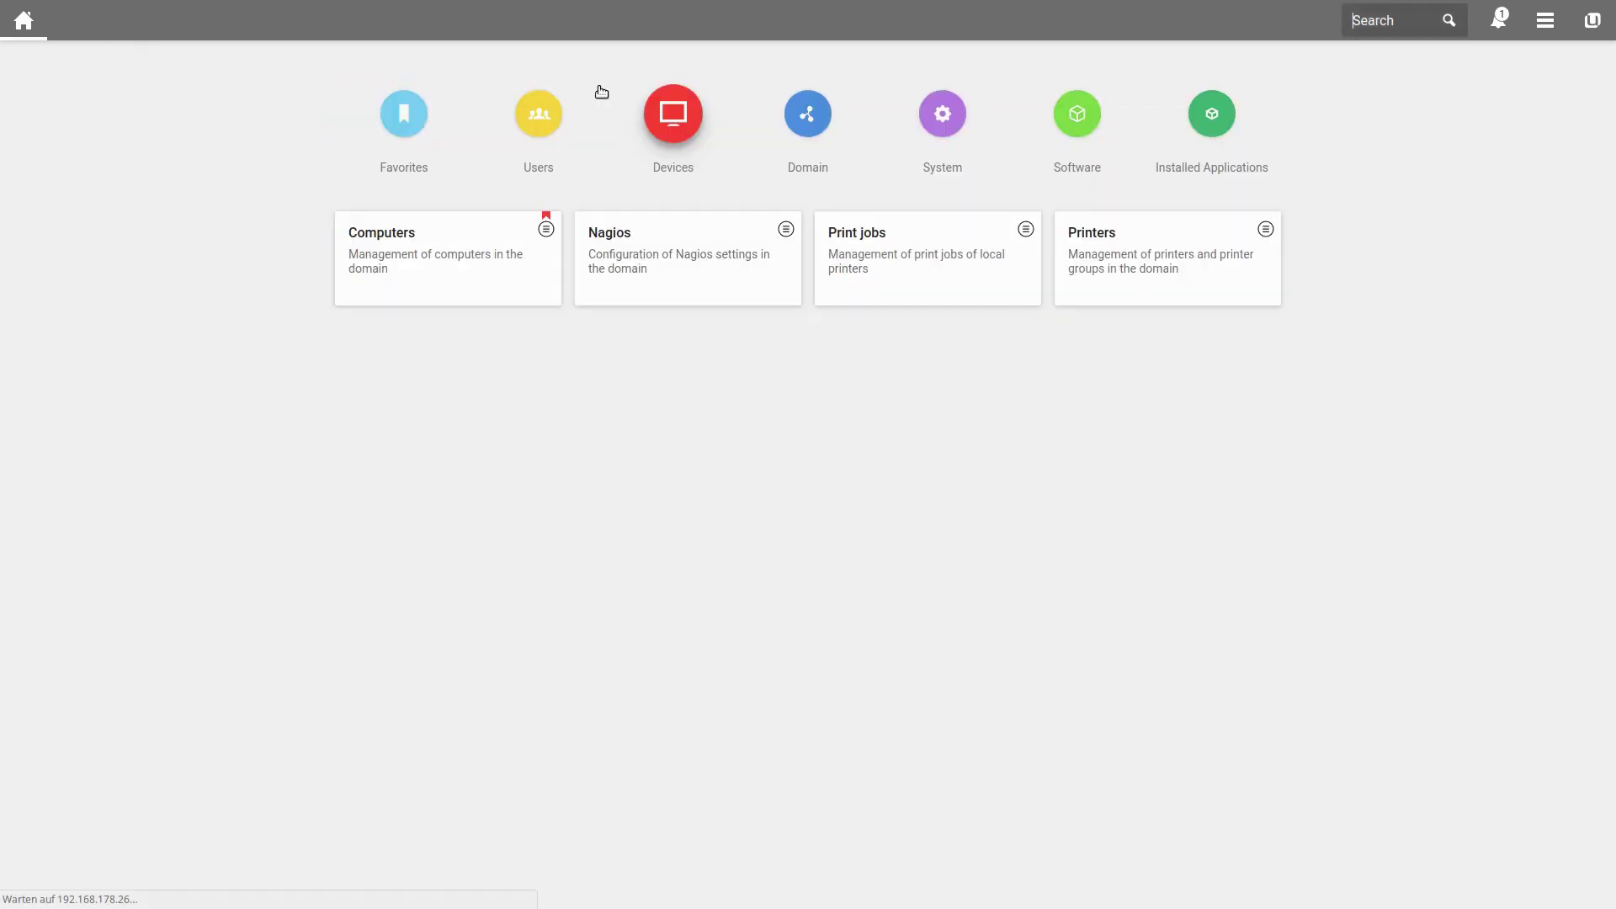
pyautogui.click(1143, 254)
pyautogui.click(357, 312)
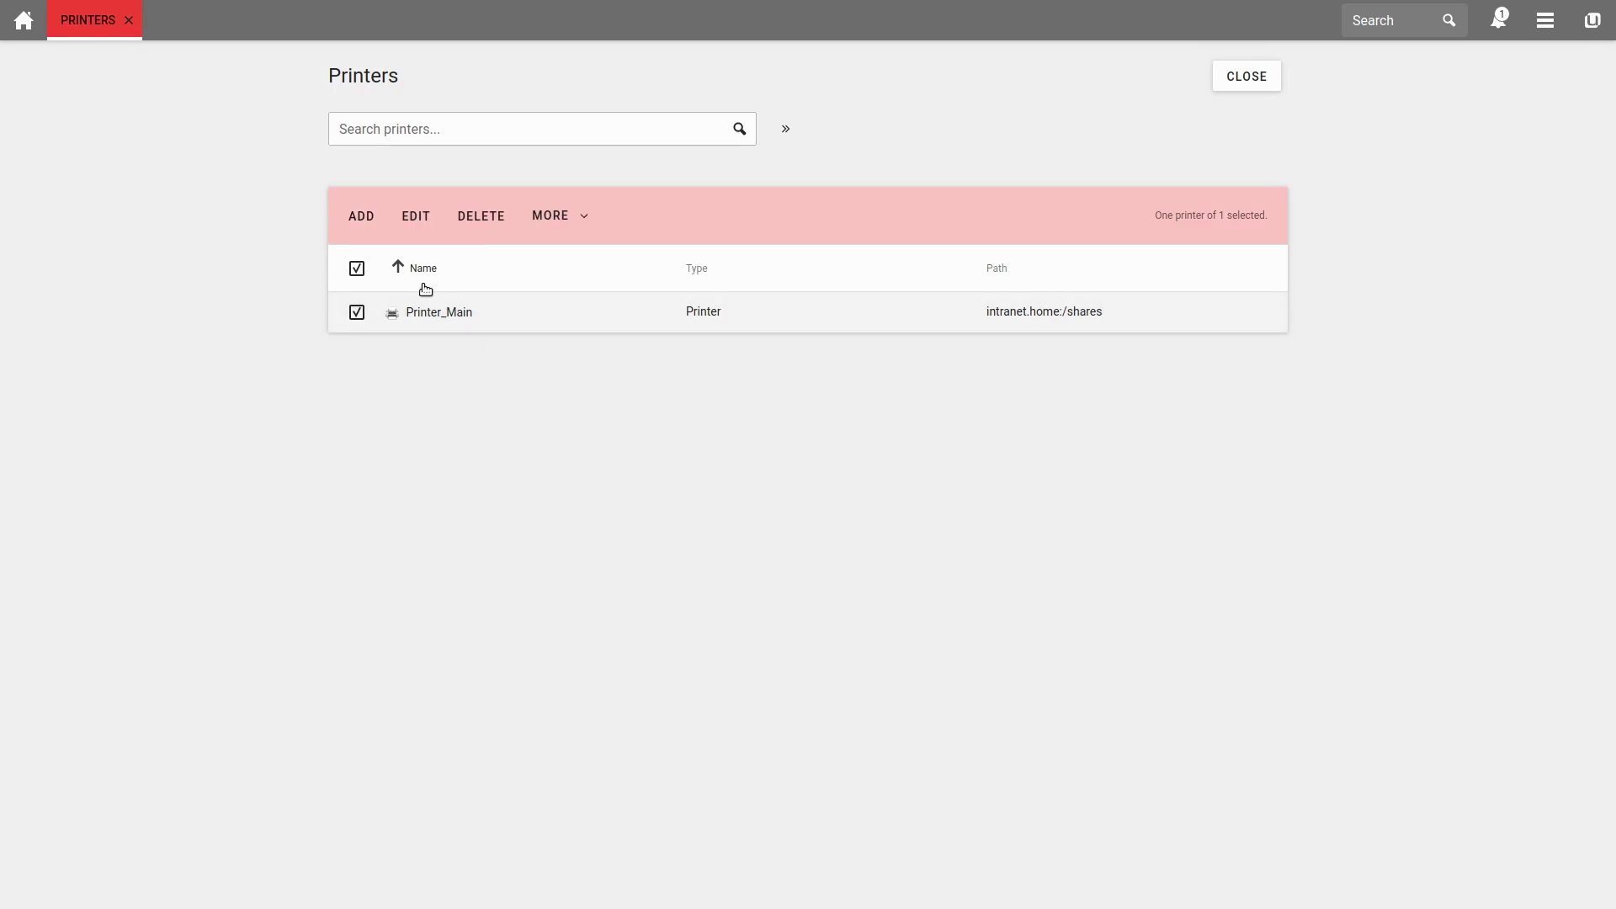